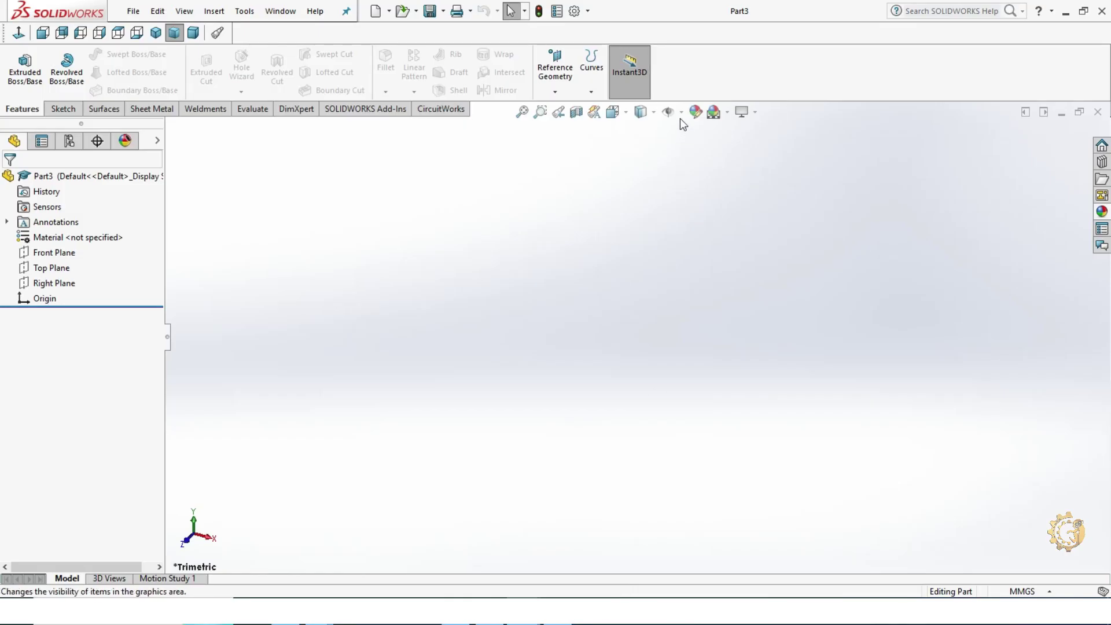
- Display the Front, Top and Right reference planes and select the Top Plane
left_click(681, 115)
left_click(689, 142)
left_click(952, 253)
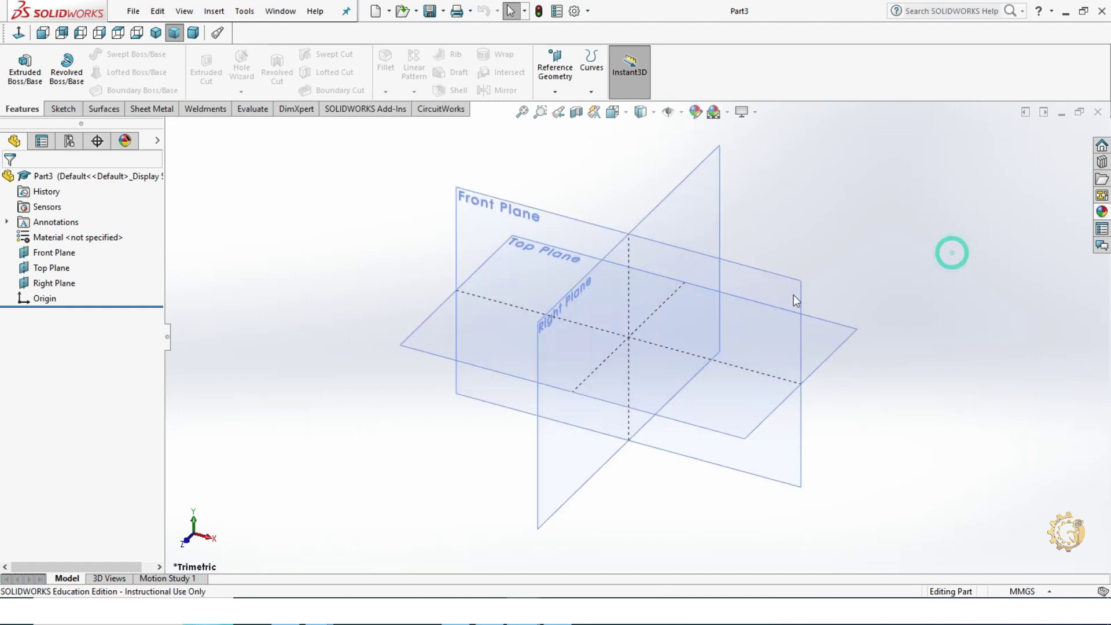
left_click(433, 348)
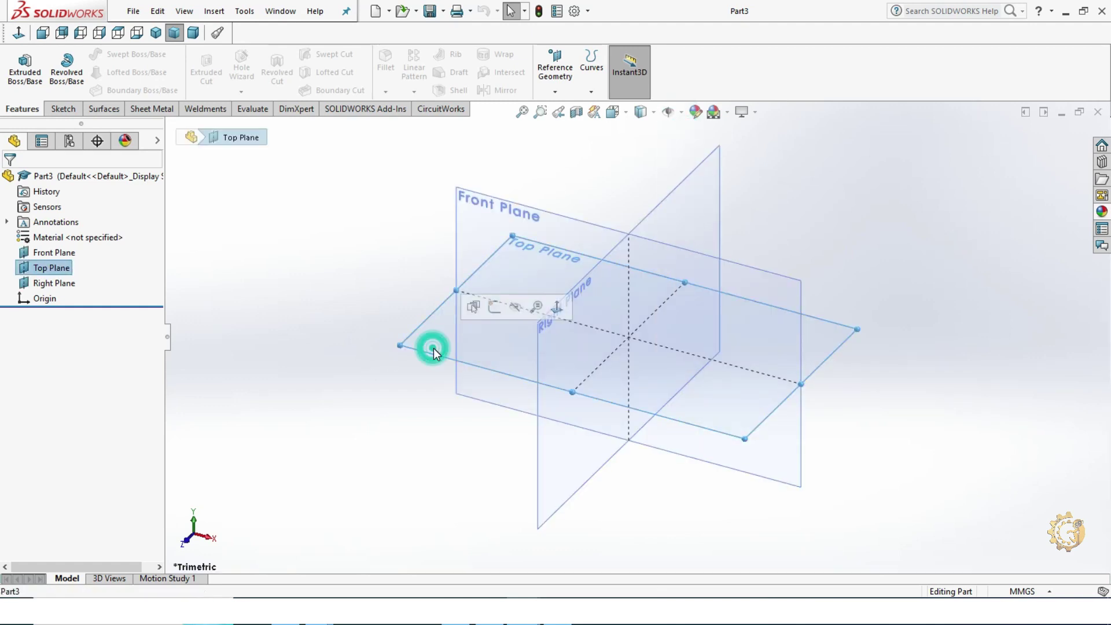
left_click(72, 109)
- Start a Top Plane sketch and draw two circles on either side of the origin
left_click(19, 64)
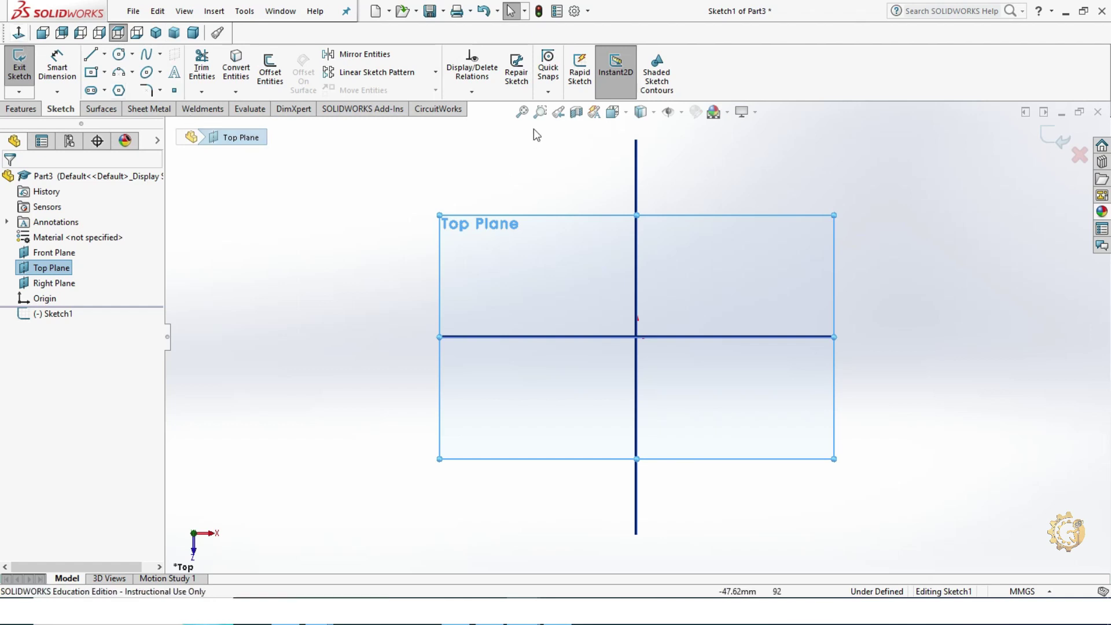
left_click(668, 112)
left_click(908, 200)
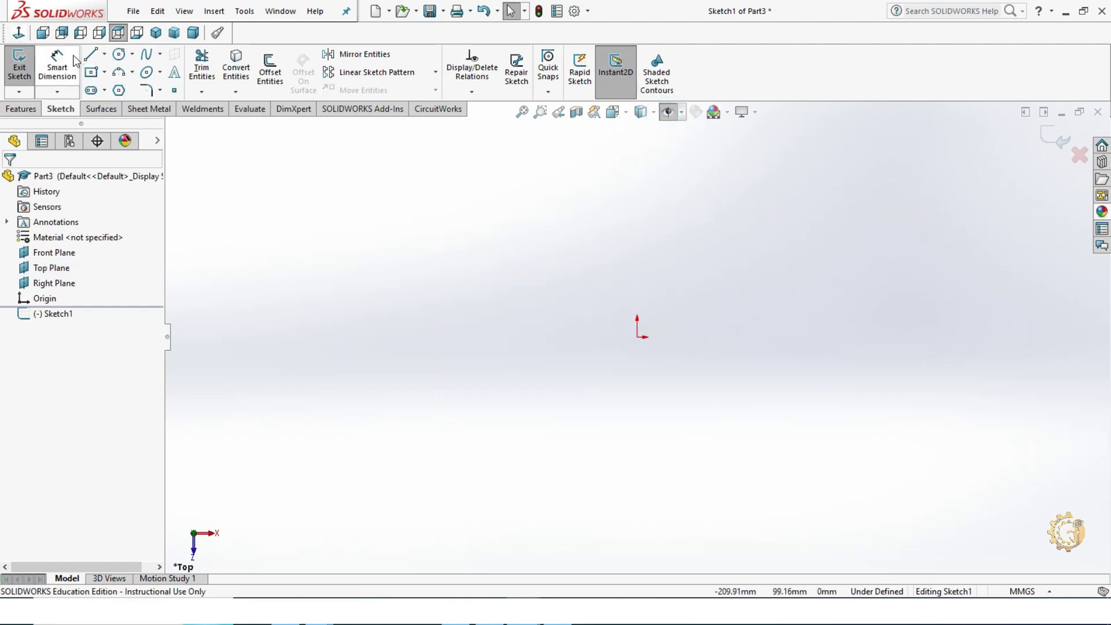
left_click(118, 55)
left_click(527, 336)
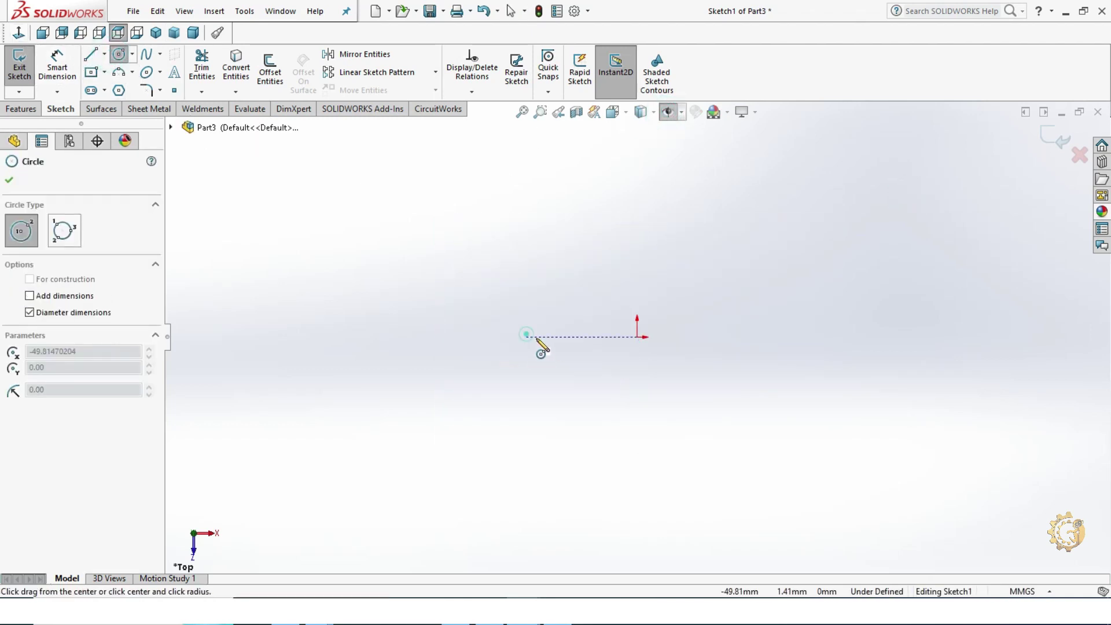
left_click(572, 360)
left_click(749, 337)
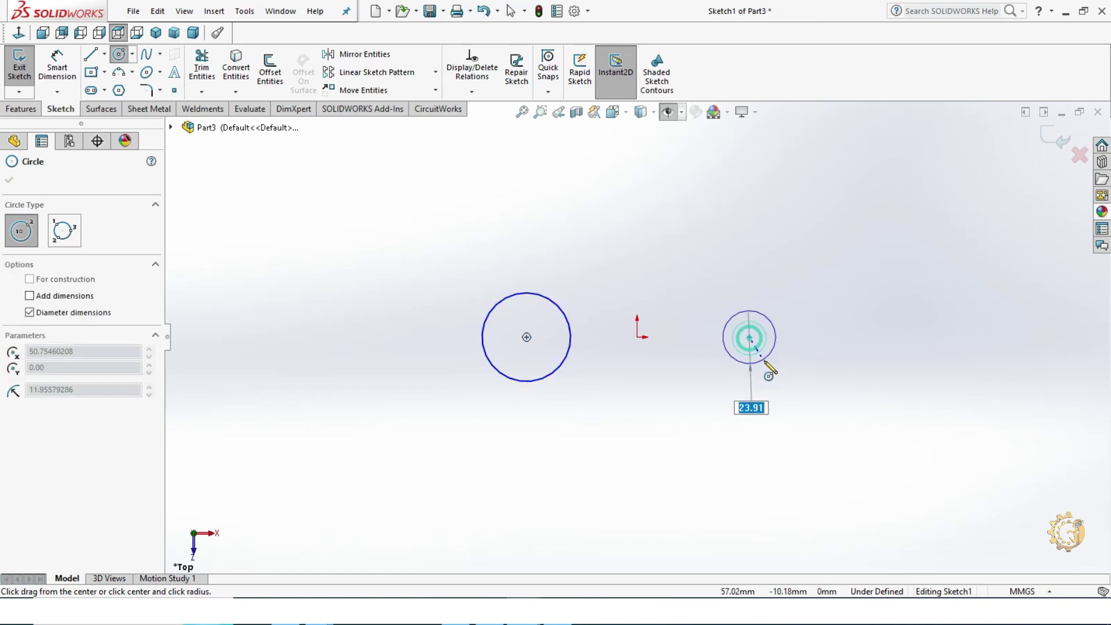
left_click(776, 376)
key("Escape")
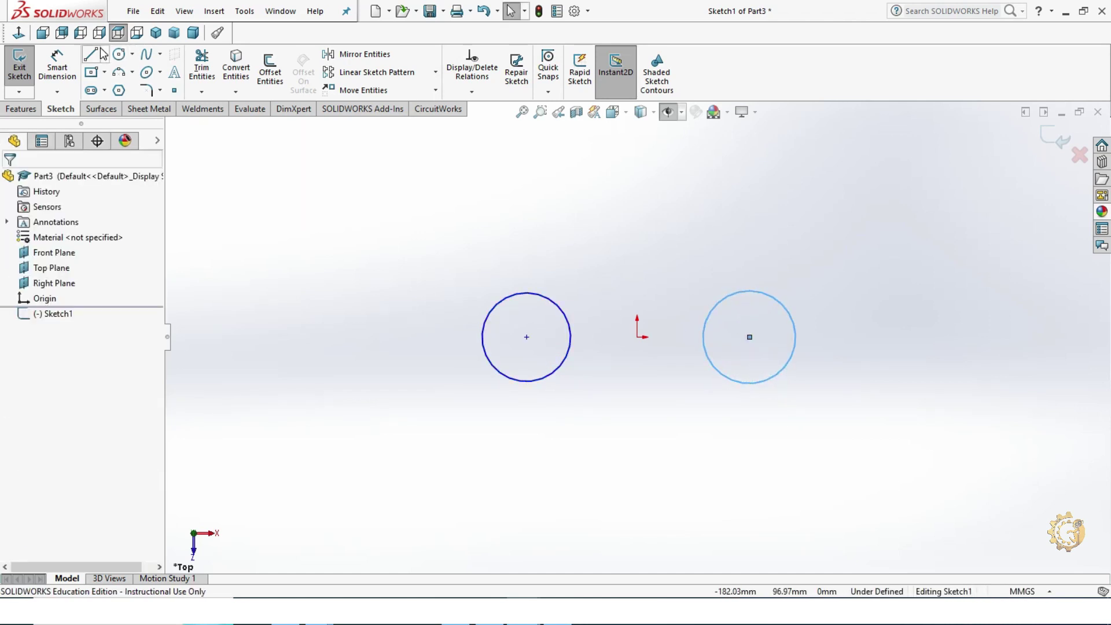
- Draw a vertical centerline rising straight up from the origin
left_click(105, 58)
left_click(116, 87)
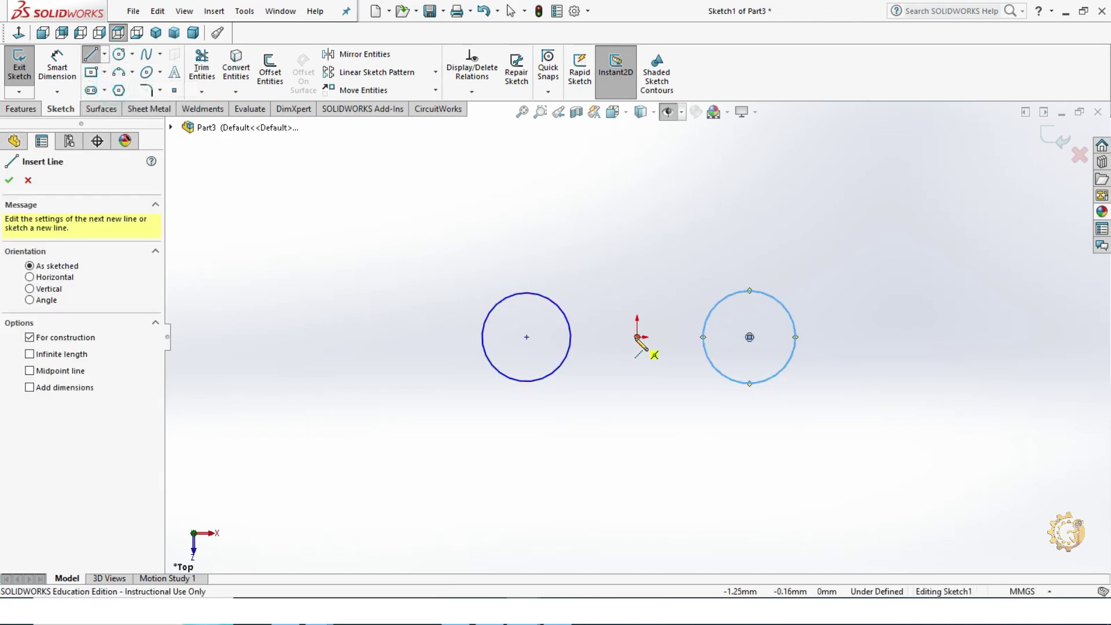
left_click(638, 336)
left_click(637, 208)
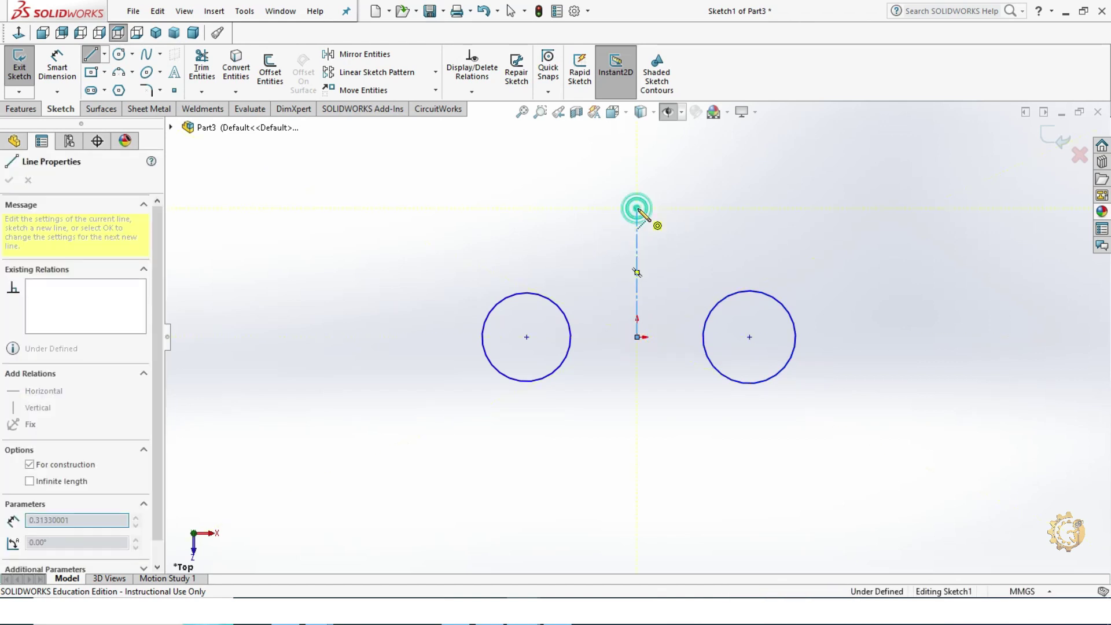
key("Escape")
- Make the two circles symmetric about the vertical centerline
left_click(560, 369)
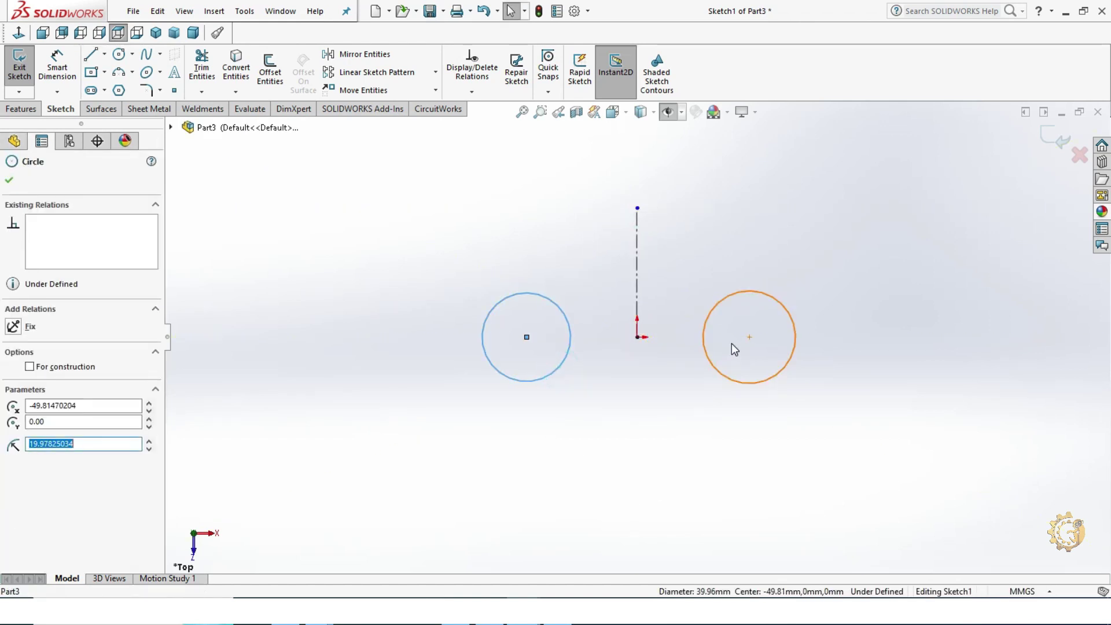
left_click(705, 334, "ctrl")
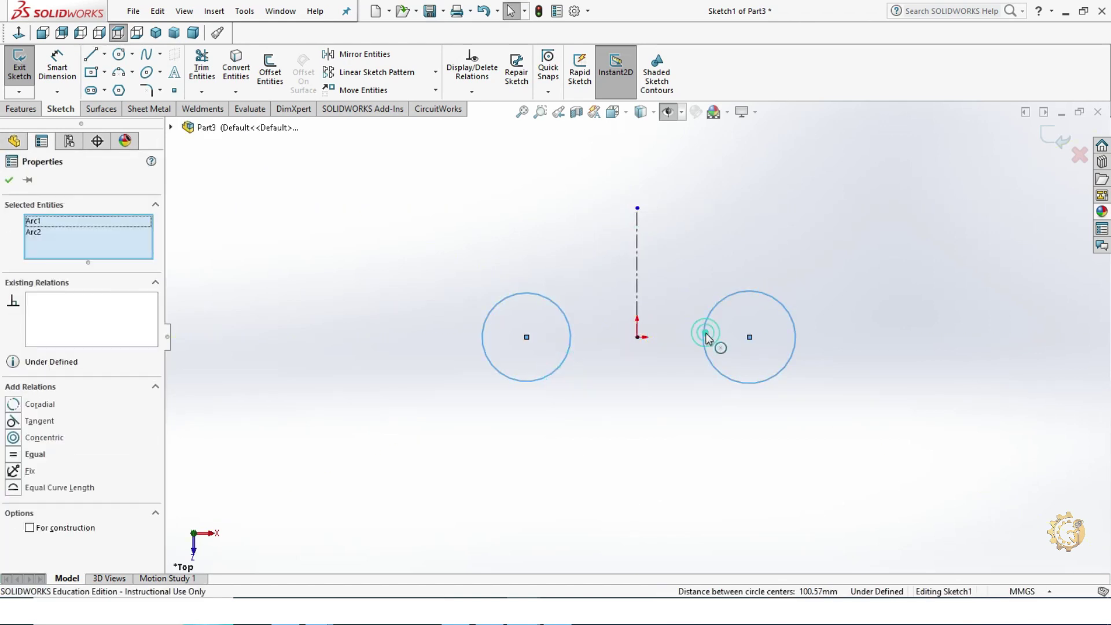
left_click(636, 292, "ctrl")
left_click(677, 226)
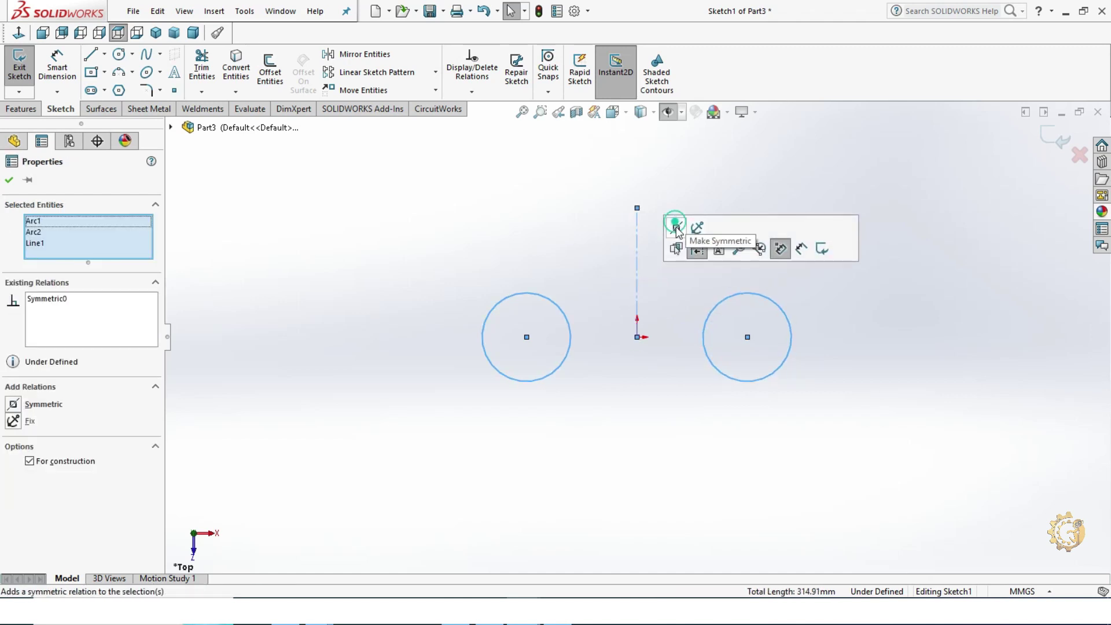
left_click(853, 330)
left_click(57, 77)
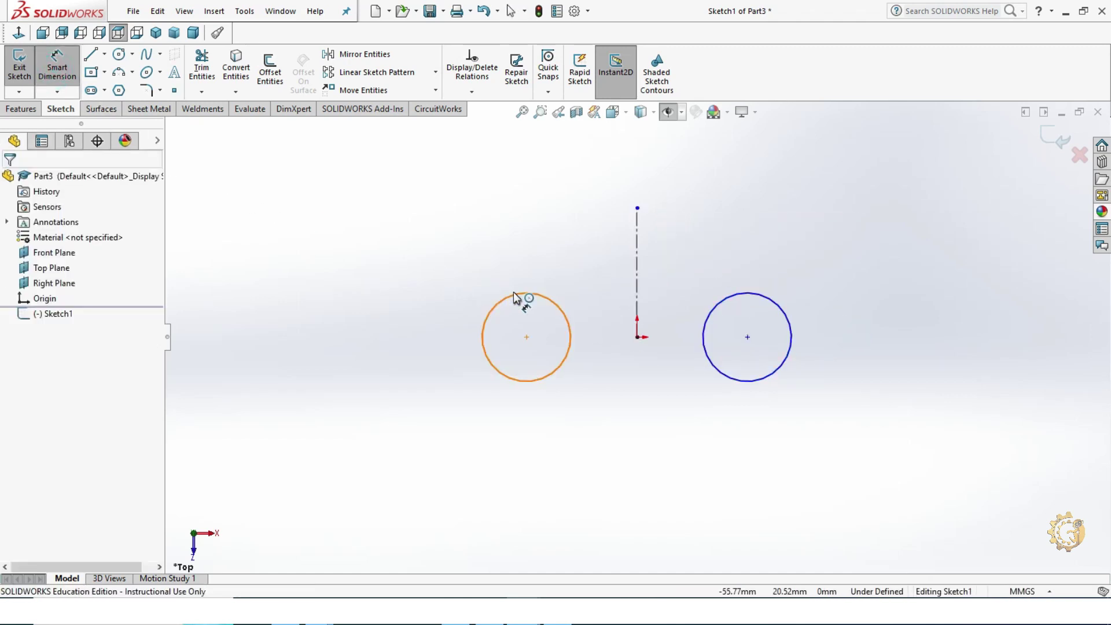
- Give the left circle a 50 mm diameter and align its centre horizontally with the origin
left_click(517, 298)
left_click(408, 249)
type("50")
key("Return")
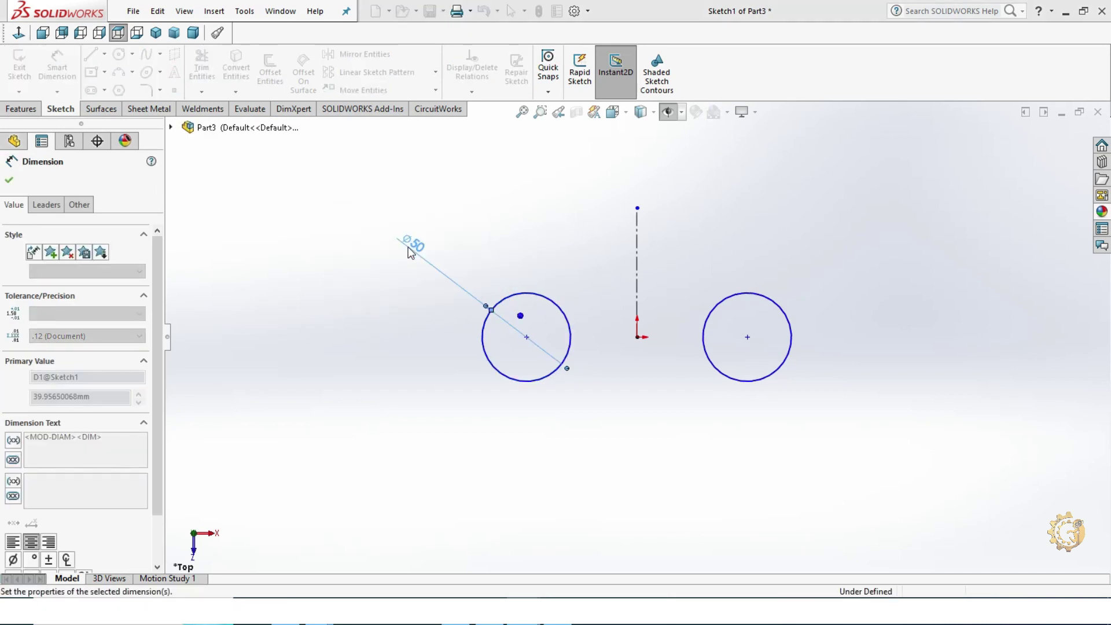
key("Escape")
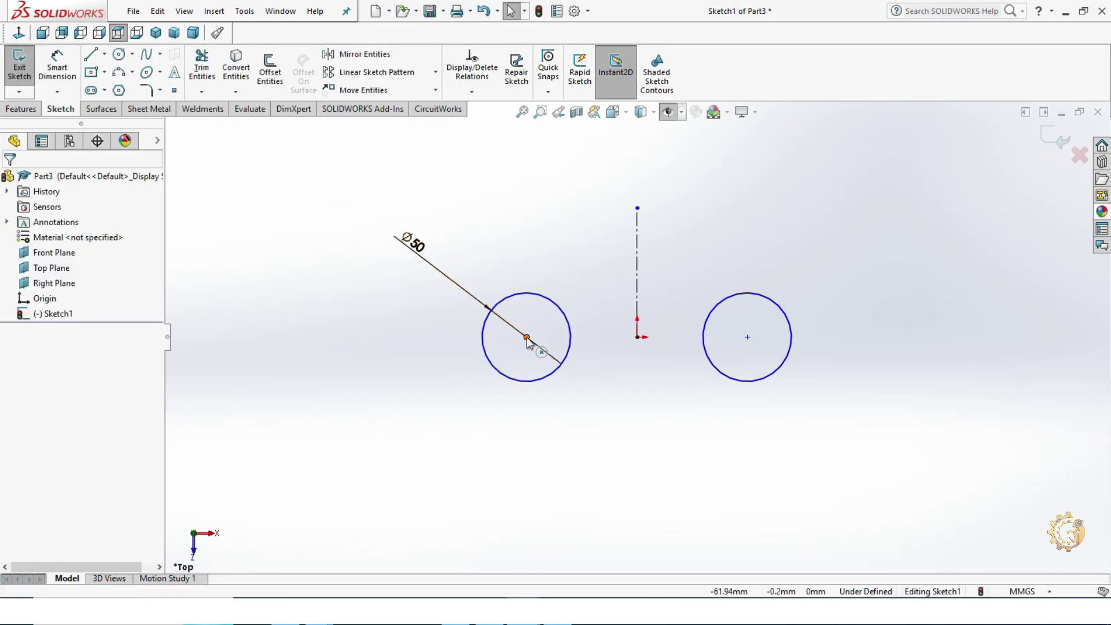
left_click(527, 337)
left_click(637, 336, "ctrl")
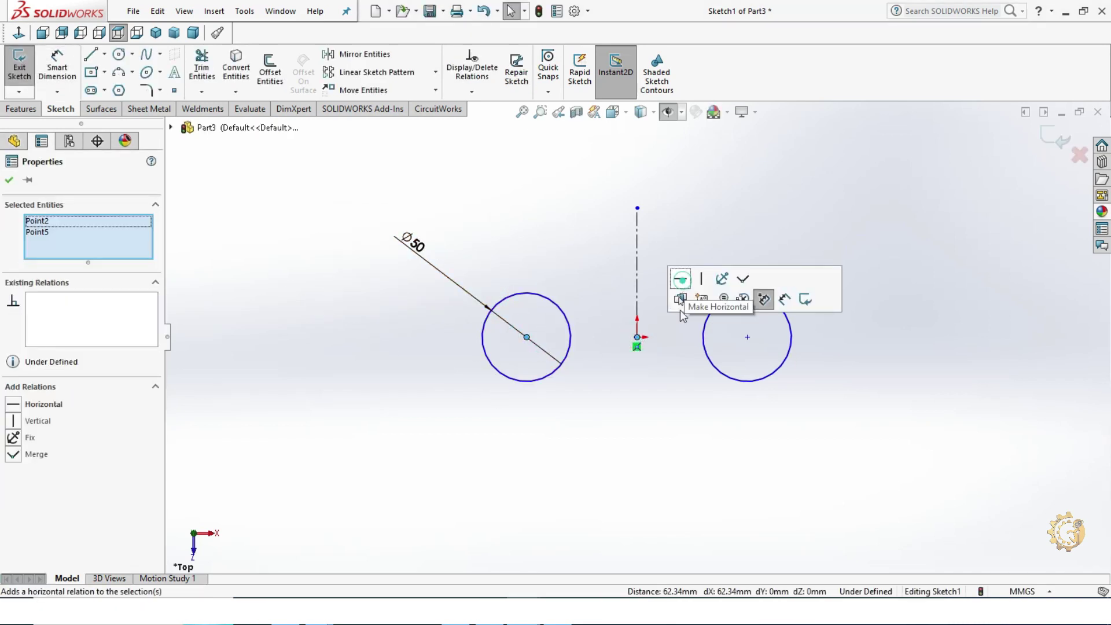
left_click(682, 311)
- Dimension the two circle centres 100 mm apart
left_click(57, 66)
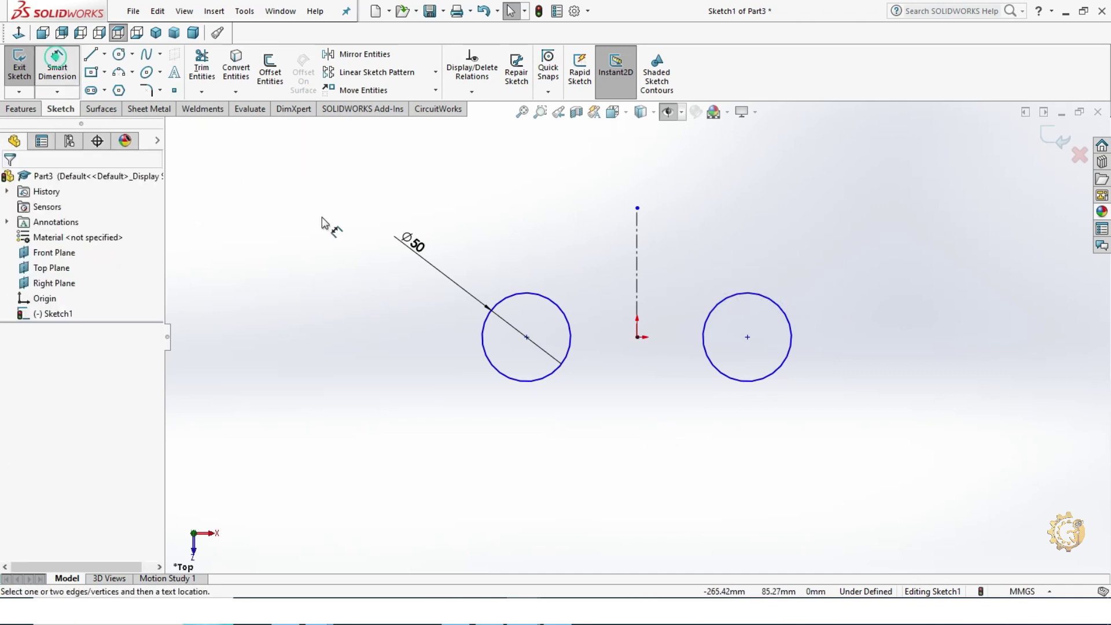
left_click(526, 337)
left_click(747, 337)
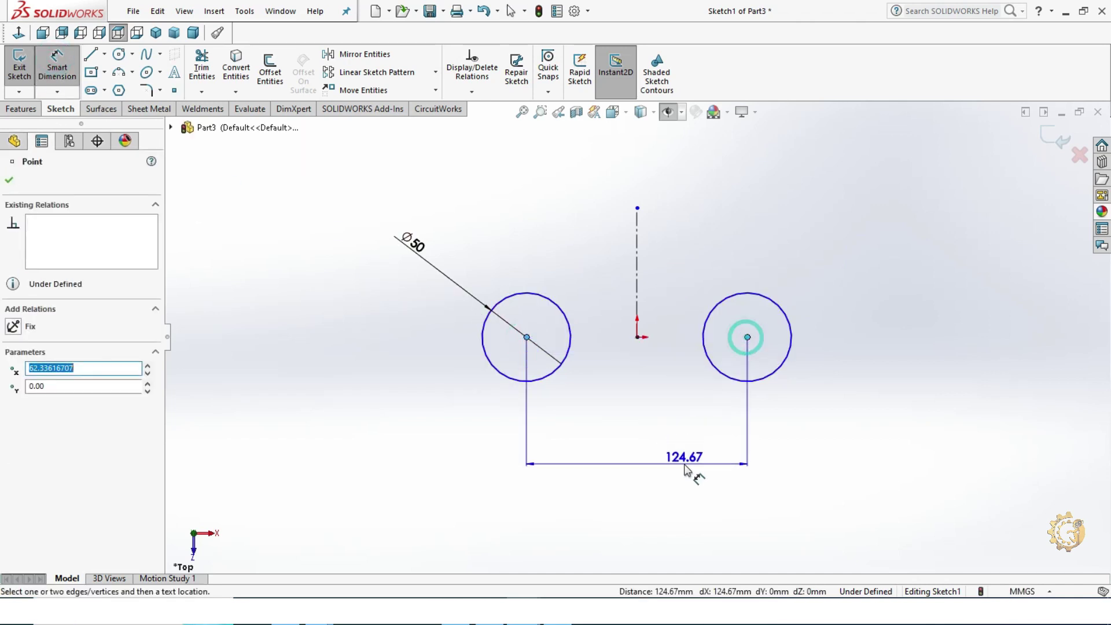
left_click(687, 469)
type("100")
key("Return")
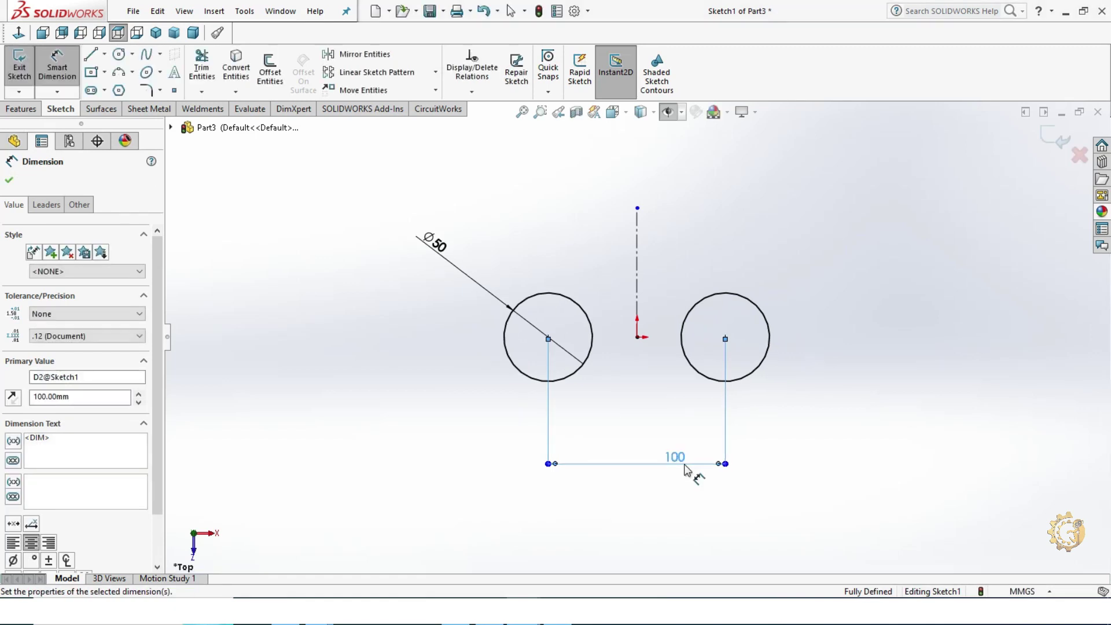
key("Escape")
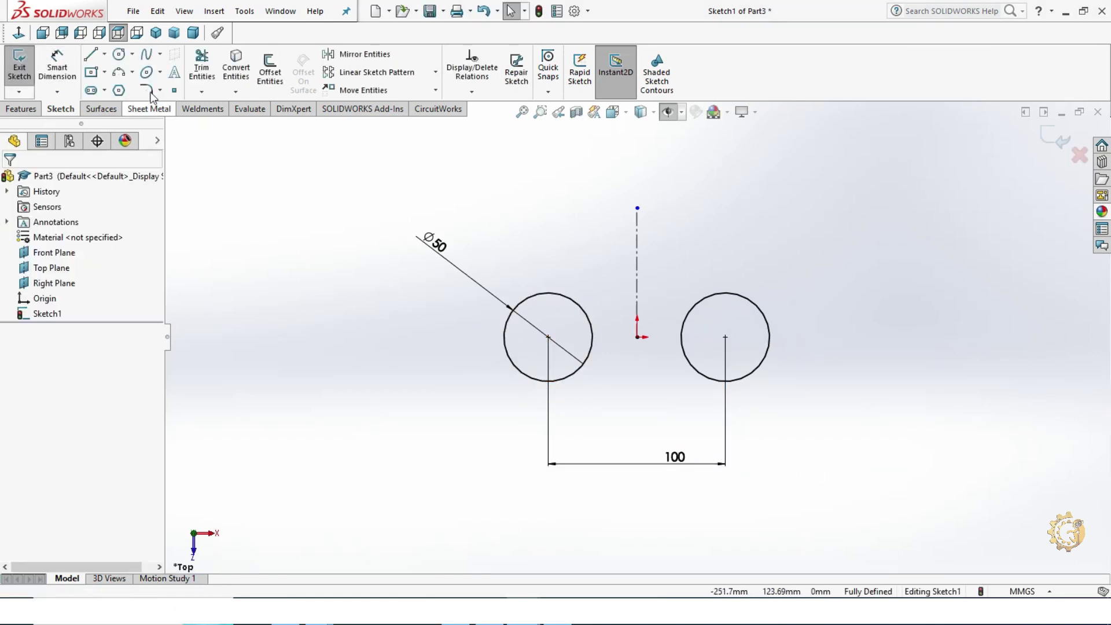
- Draw a concentric inner circle in each tube and make the two equal
left_click(123, 57)
left_click(548, 337)
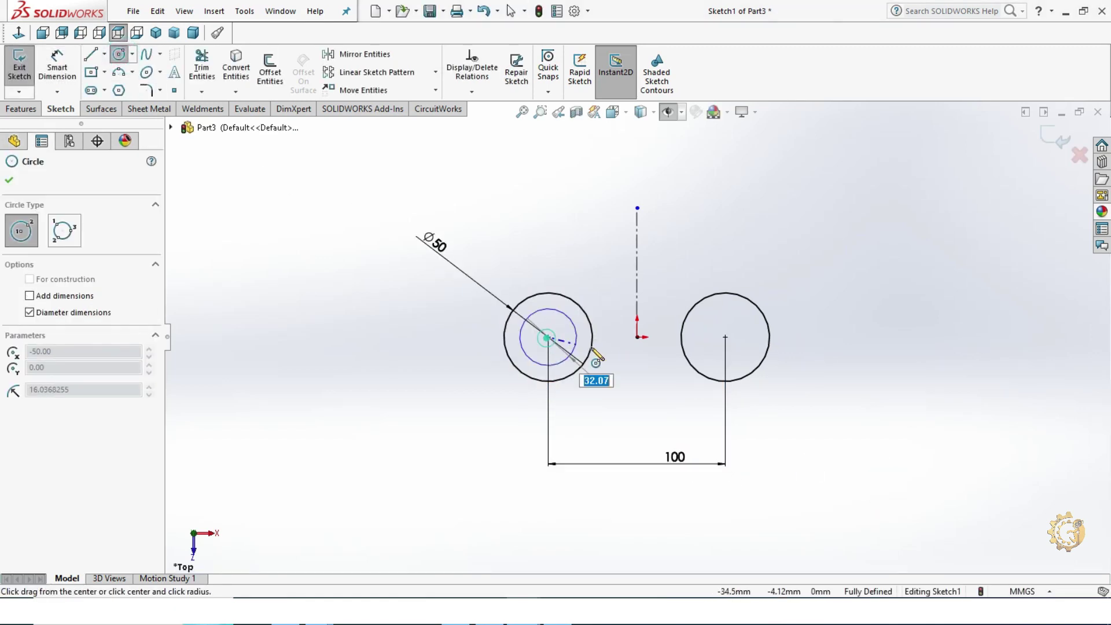
left_click(568, 353)
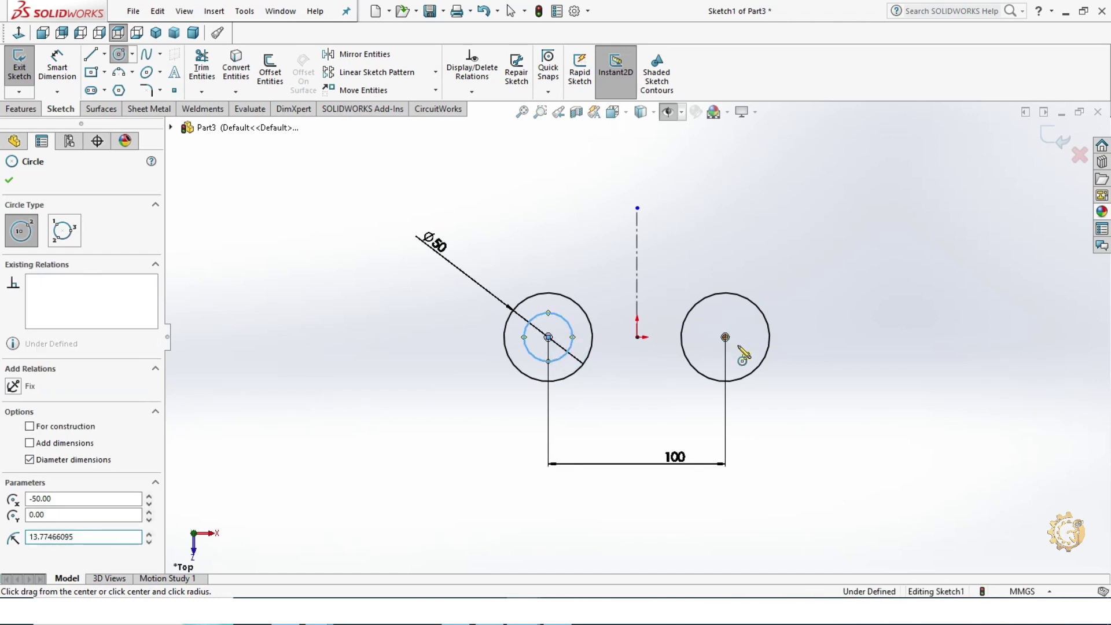
left_click(725, 337)
type("40")
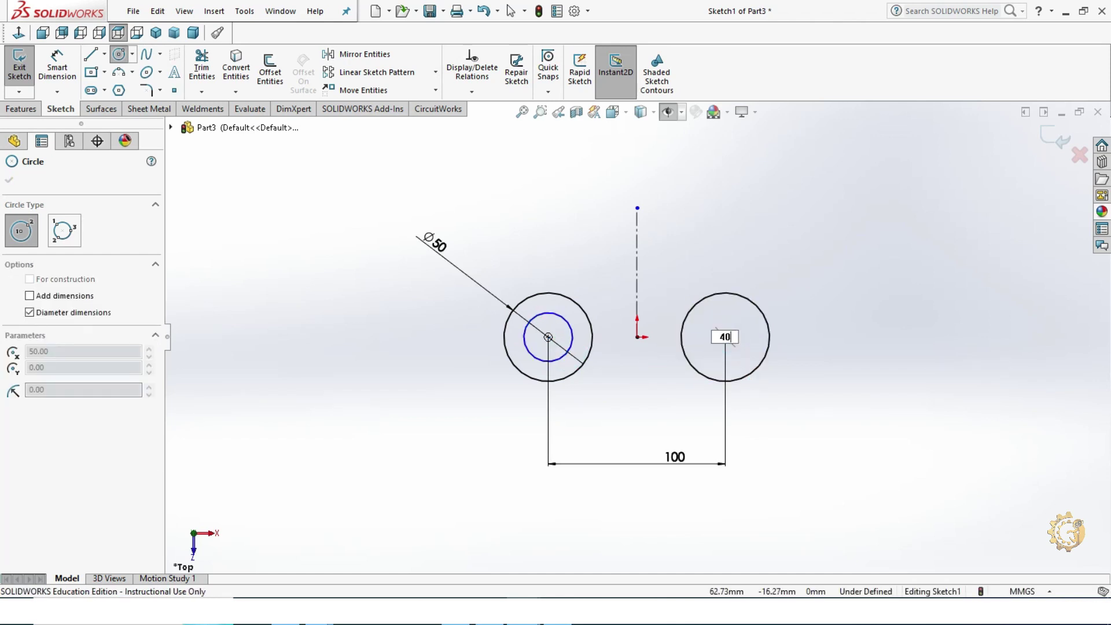
key("Return")
key("Escape")
left_click(571, 352)
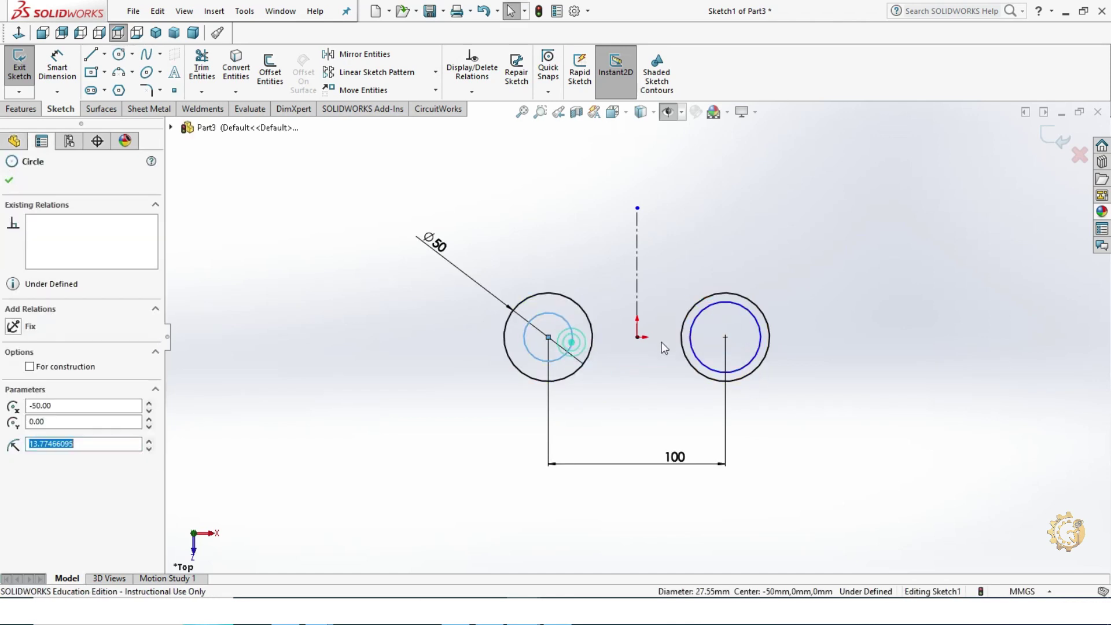
left_click(692, 339, "ctrl")
left_click(795, 265)
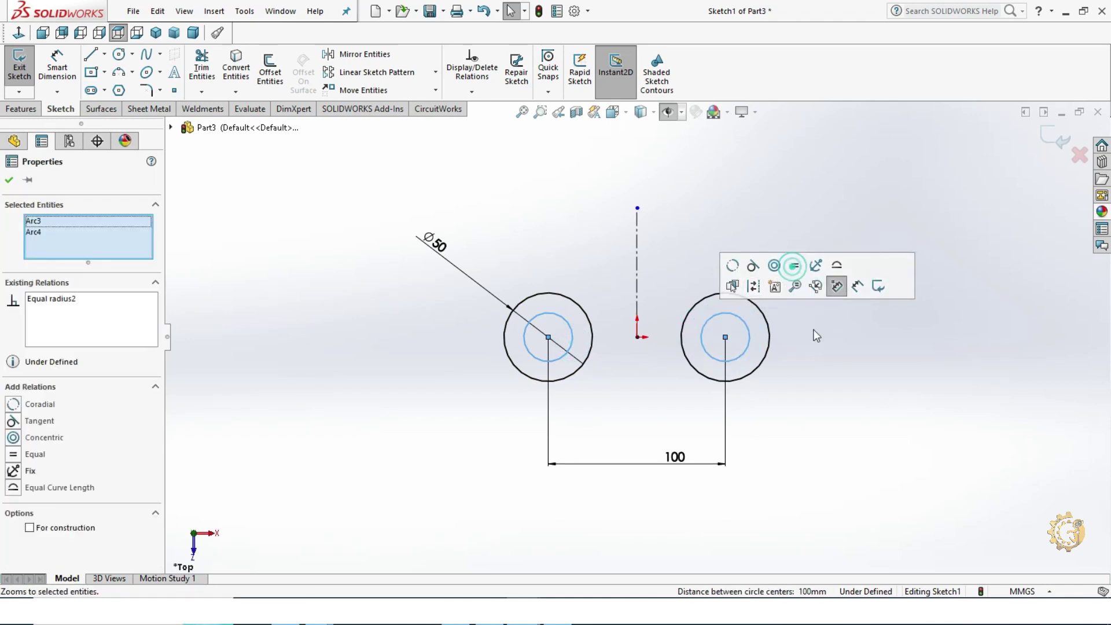
left_click(846, 387)
- Dimension the right inner circle to a 40 mm diameter
left_click(57, 66)
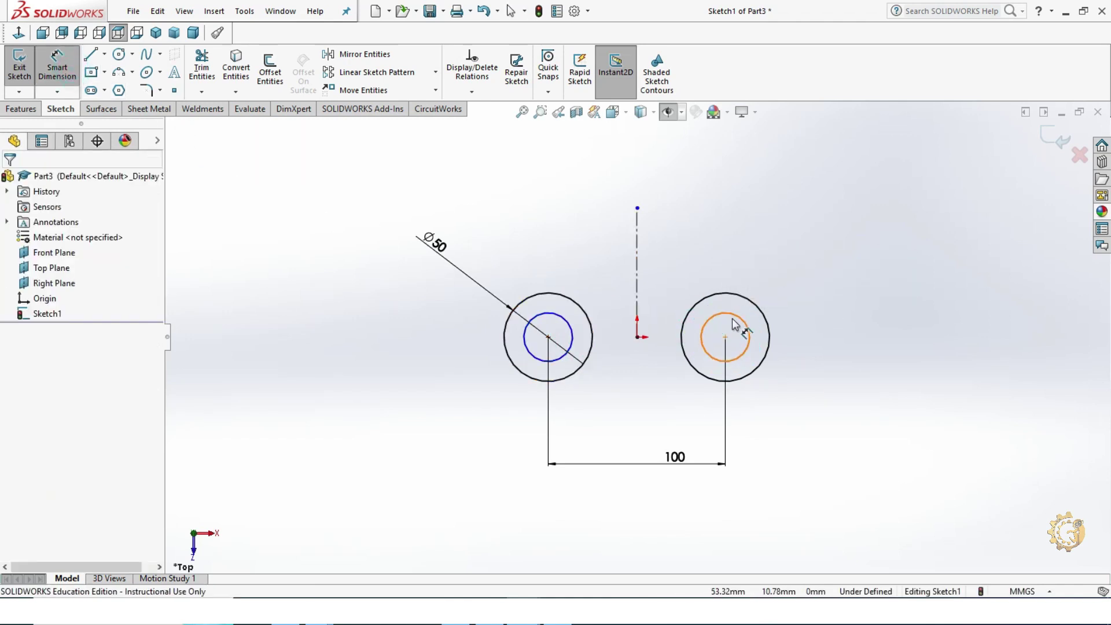
left_click(748, 334)
left_click(819, 300)
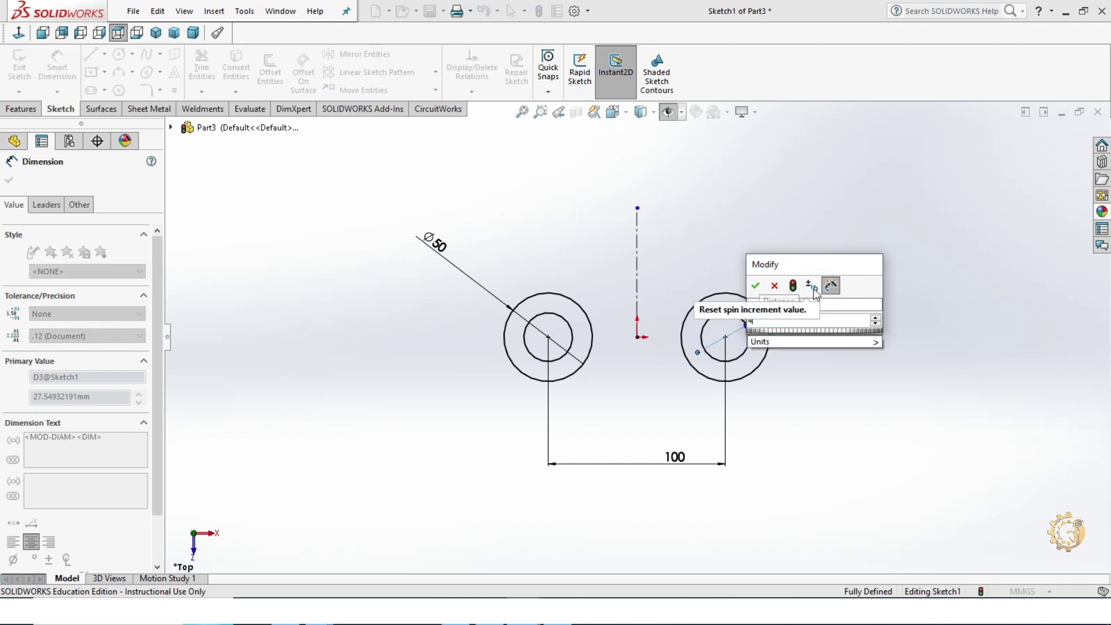
type("40")
key("Return")
left_click(873, 337)
key("Escape")
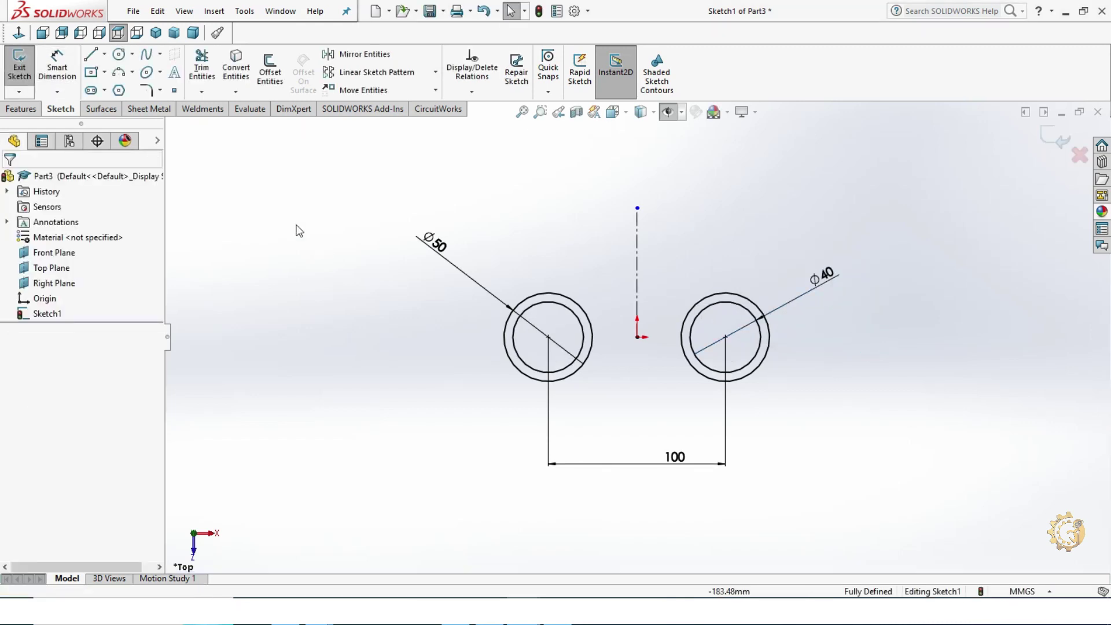
- Draw a vertical line beside each outer circle
left_click(90, 55)
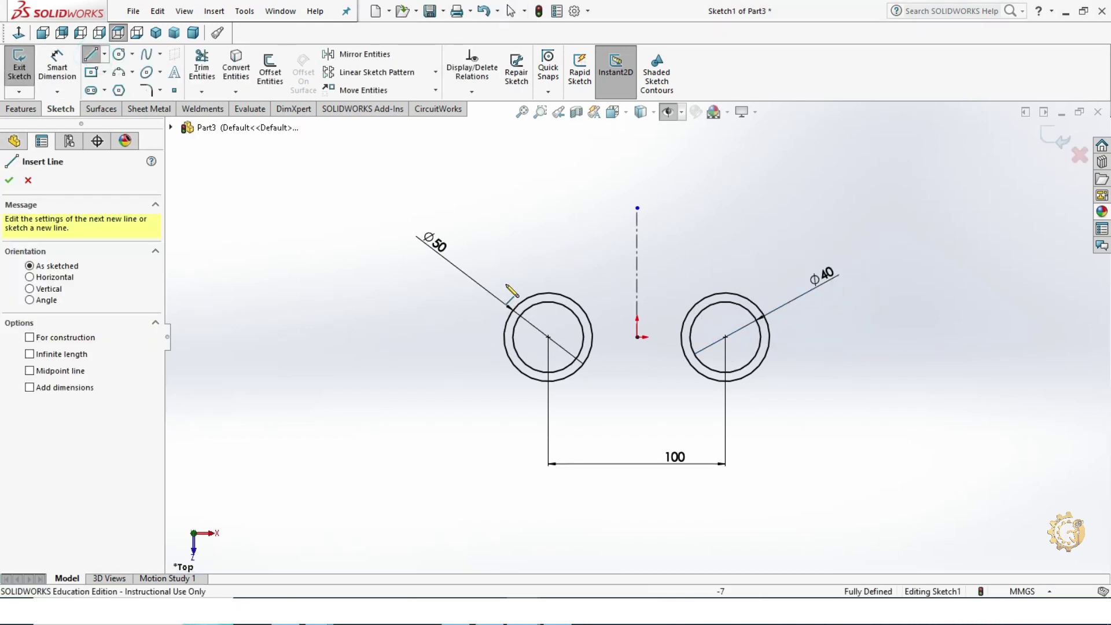
left_click(507, 277)
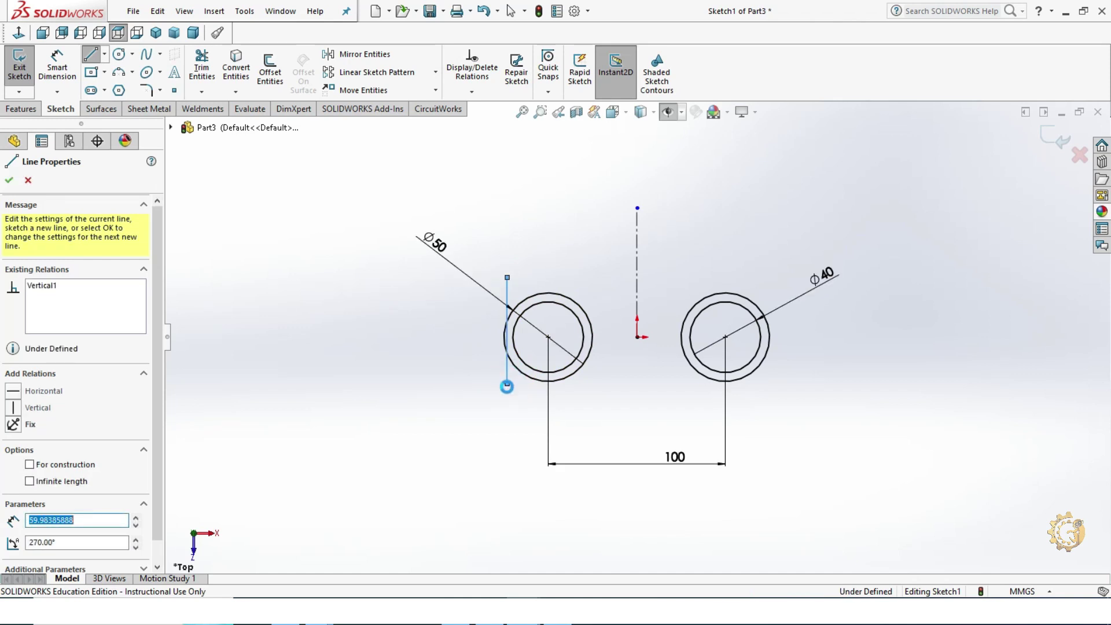
key("Escape")
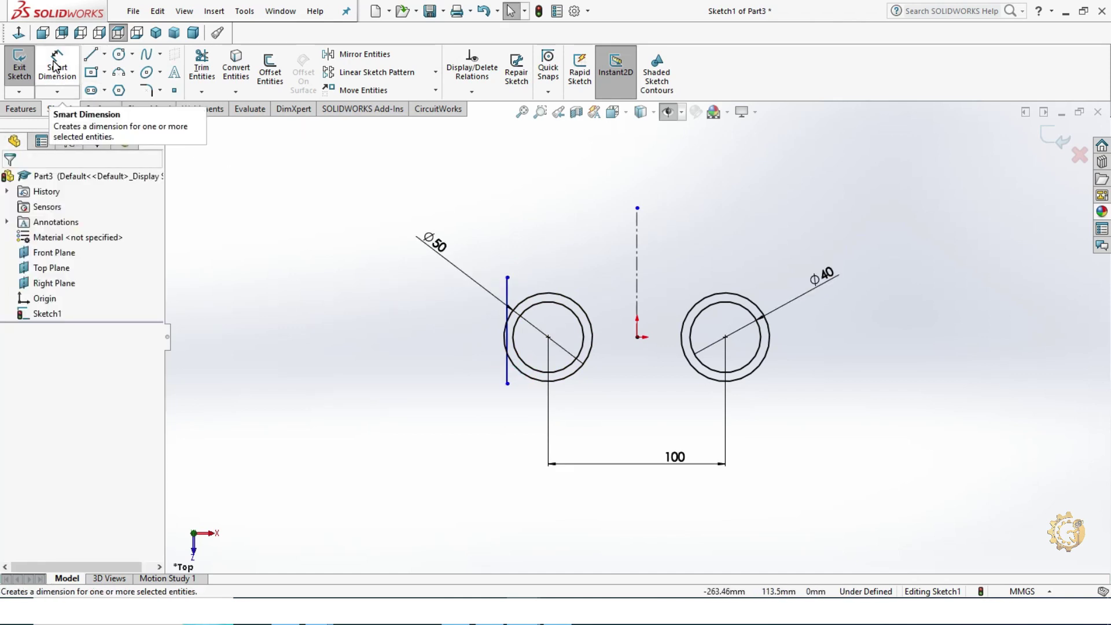
left_click(91, 55)
left_click(775, 277)
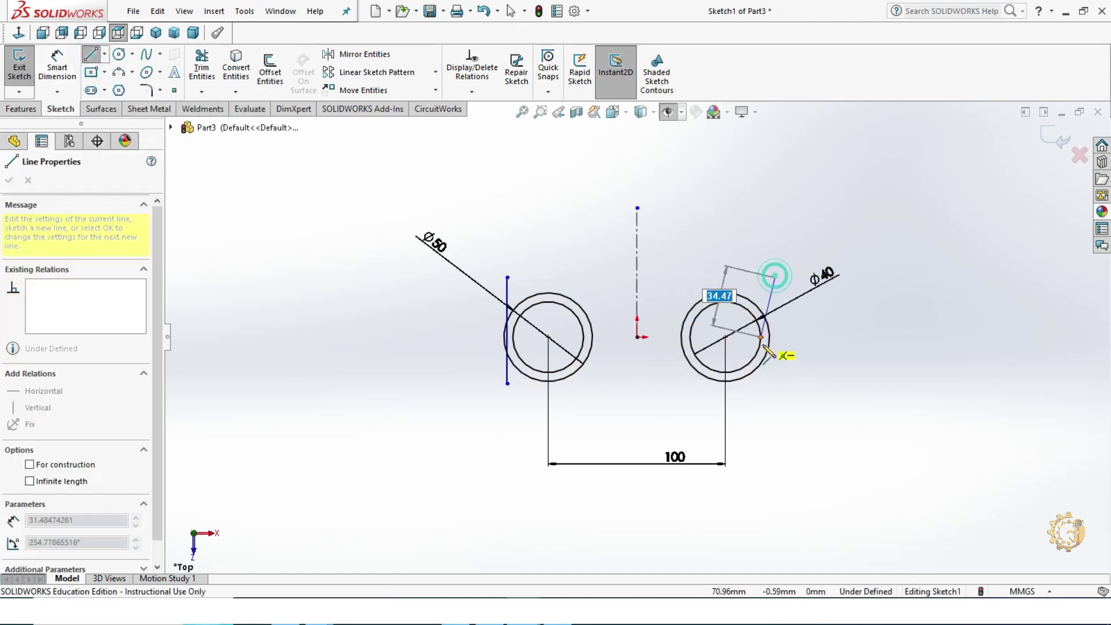
left_click(775, 405)
key("Escape")
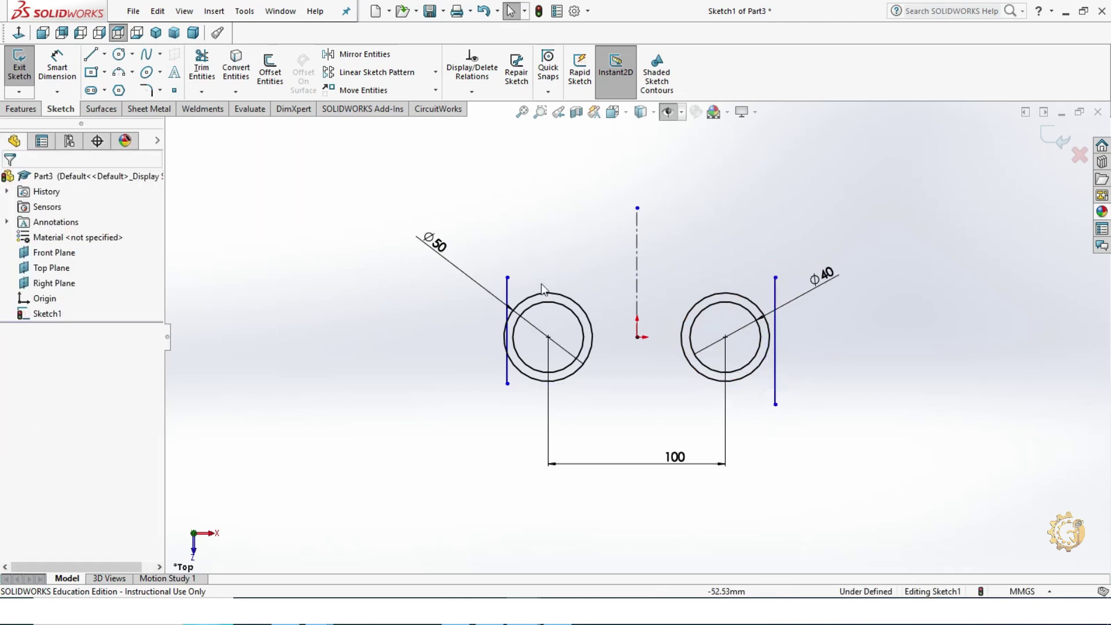
- Make the two vertical lines symmetric about the centerline
left_click(508, 290)
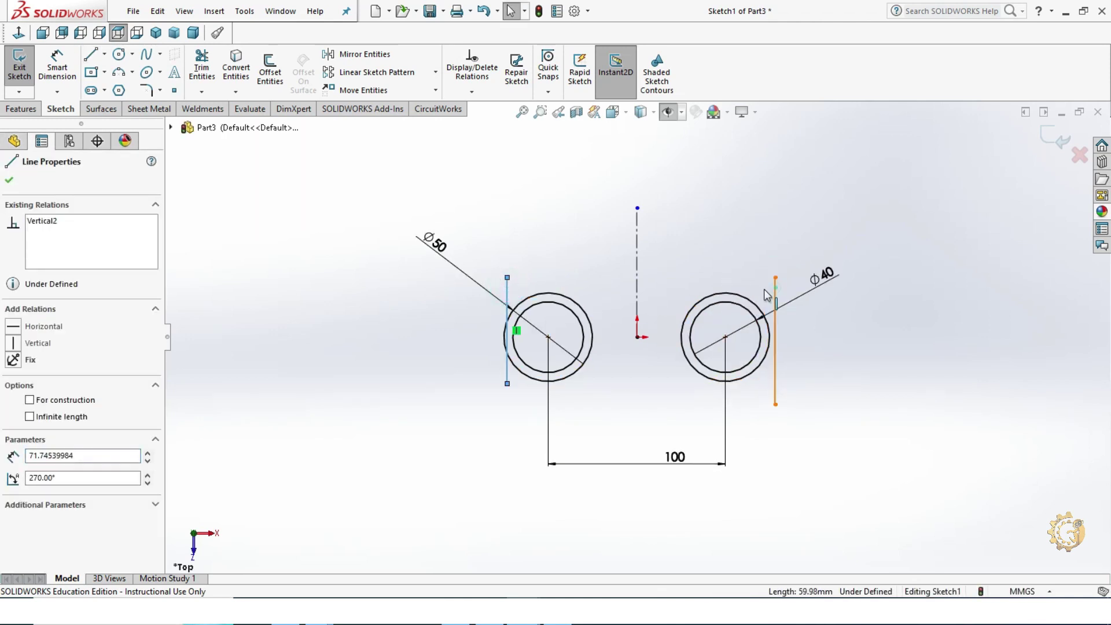
left_click(767, 294, "ctrl")
left_click(636, 275, "ctrl")
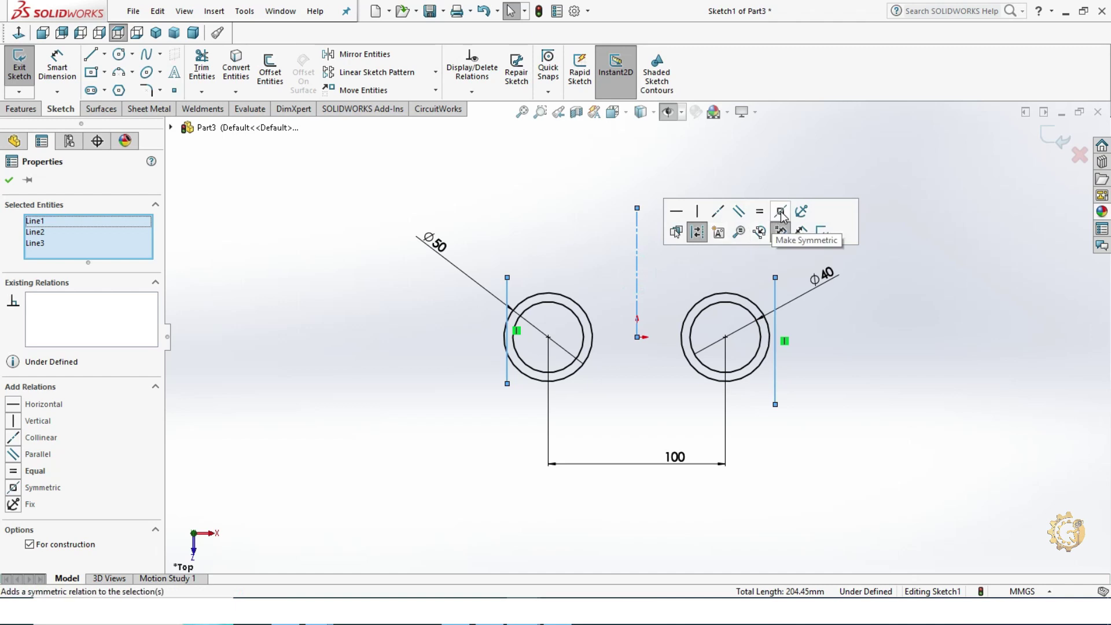
left_click(782, 212)
left_click(875, 340)
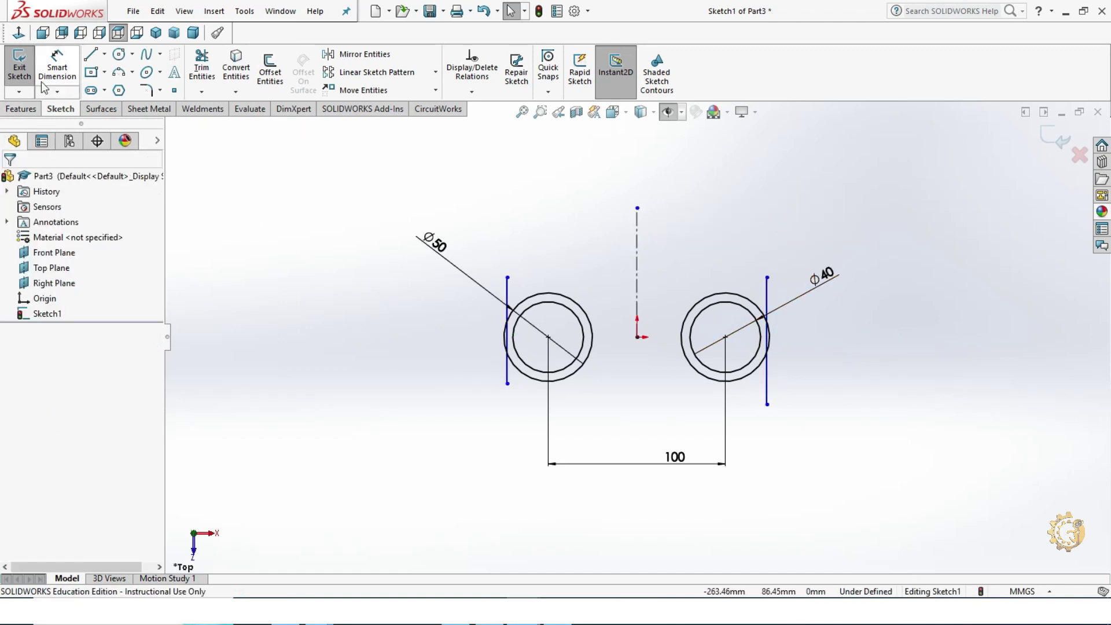
- Dimension the spacing between the two vertical lines as 146 mm
left_click(53, 67)
left_click(507, 379)
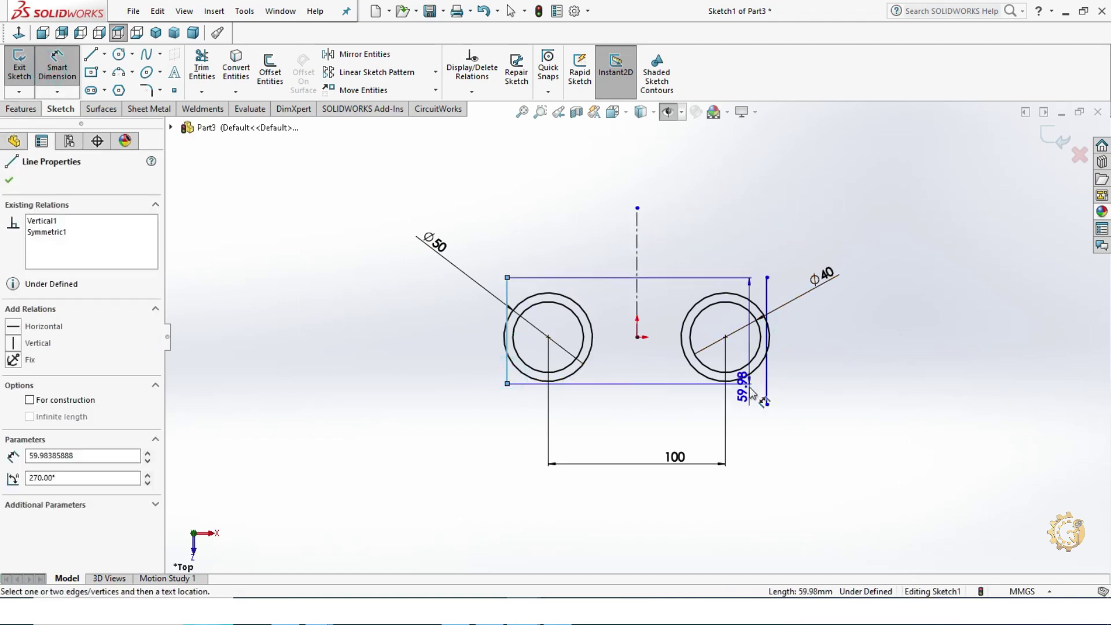
left_click(767, 381)
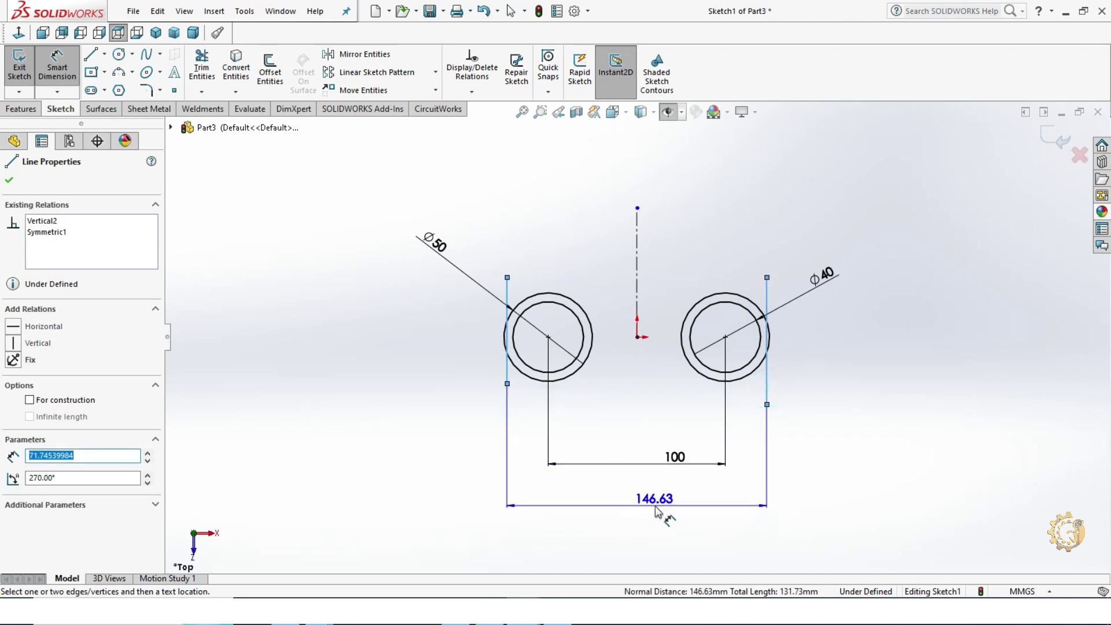
left_click(658, 505)
type("146")
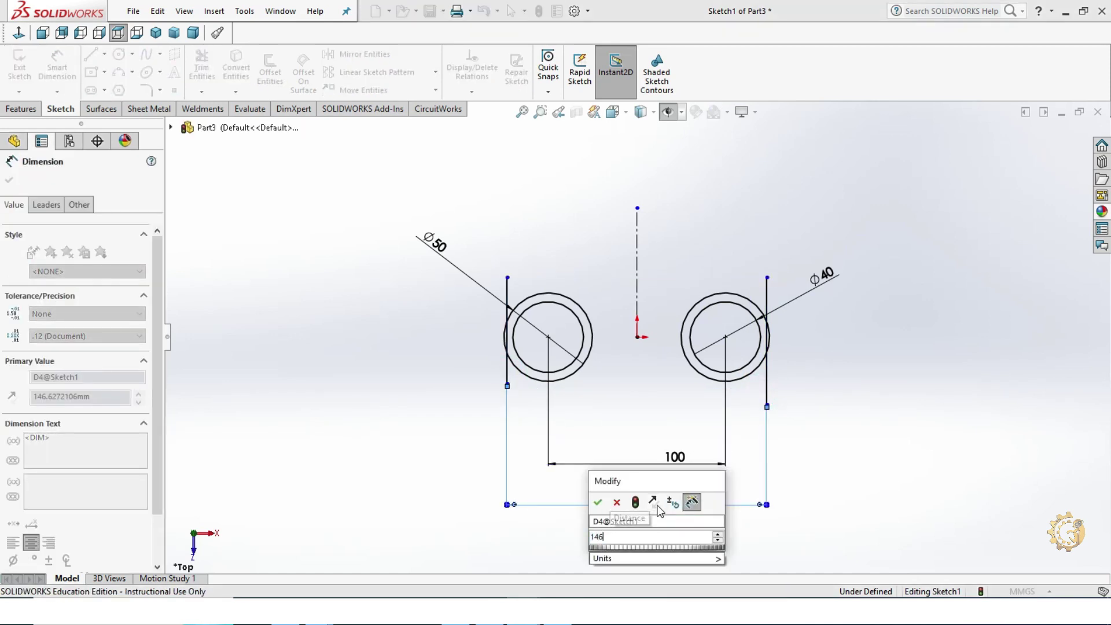
key("Return")
key("Escape")
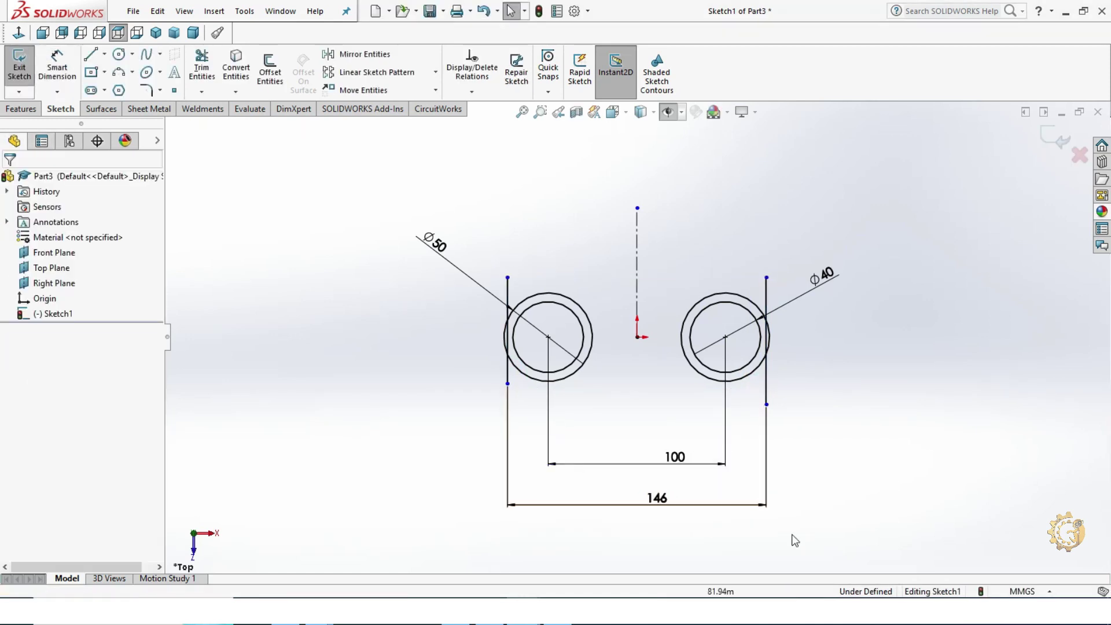
- Power-trim the excess vertical line segments so they end at the outer circles
left_click(203, 68)
scroll(736, 337, "down", 3)
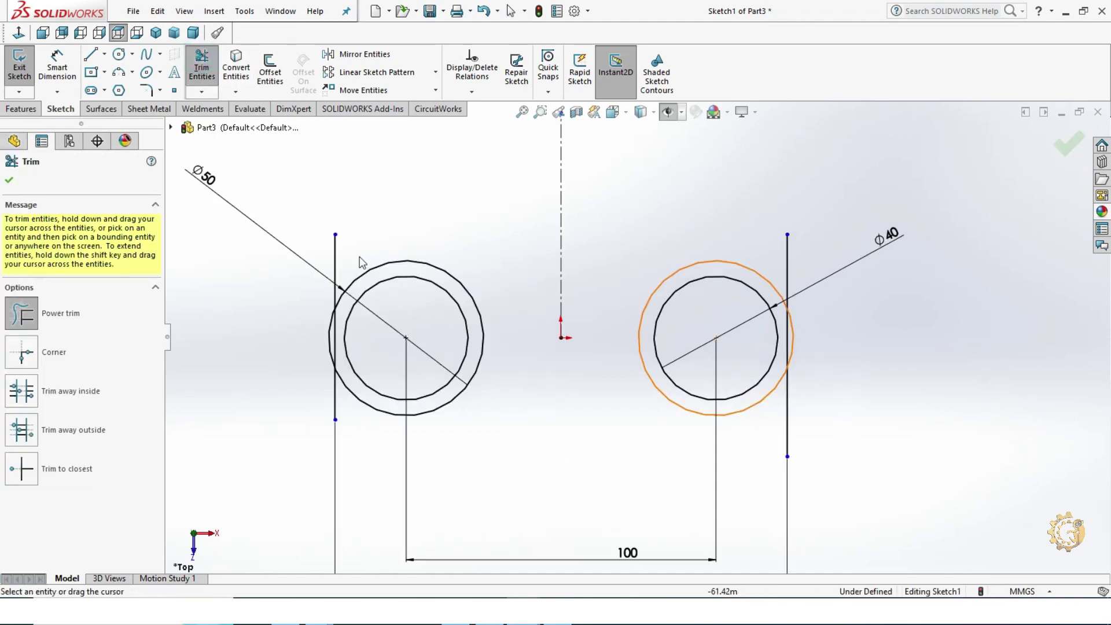
left_click_drag(325, 325, 330, 337)
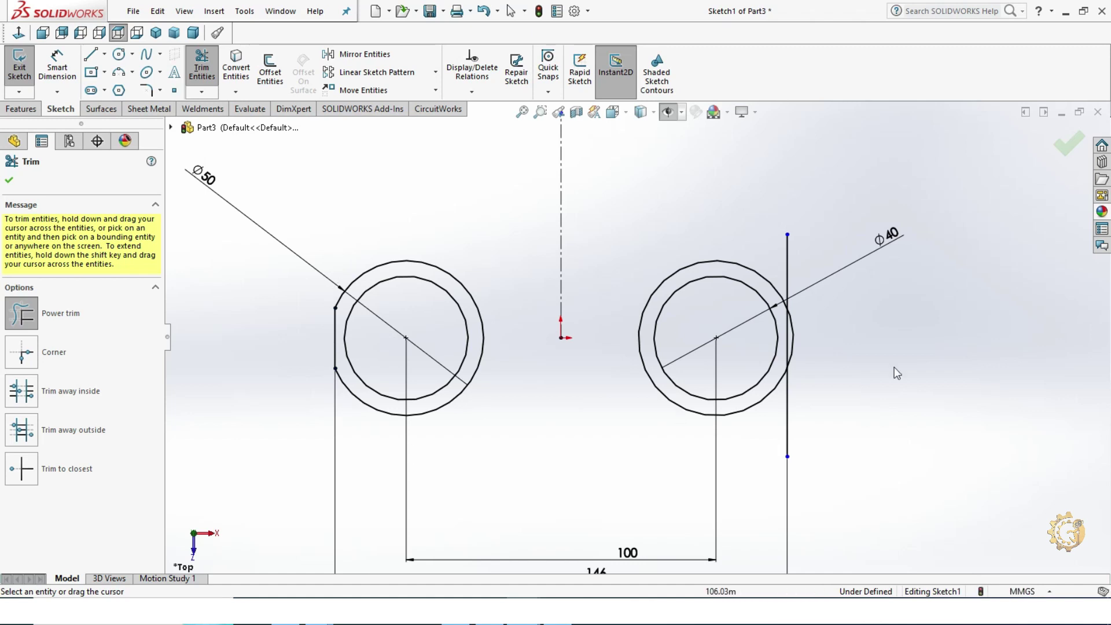
mouse_move(856, 292)
left_mouse_down()
mouse_move(800, 339)
mouse_move(792, 433)
left_mouse_up()
left_click_drag(804, 296, 814, 244)
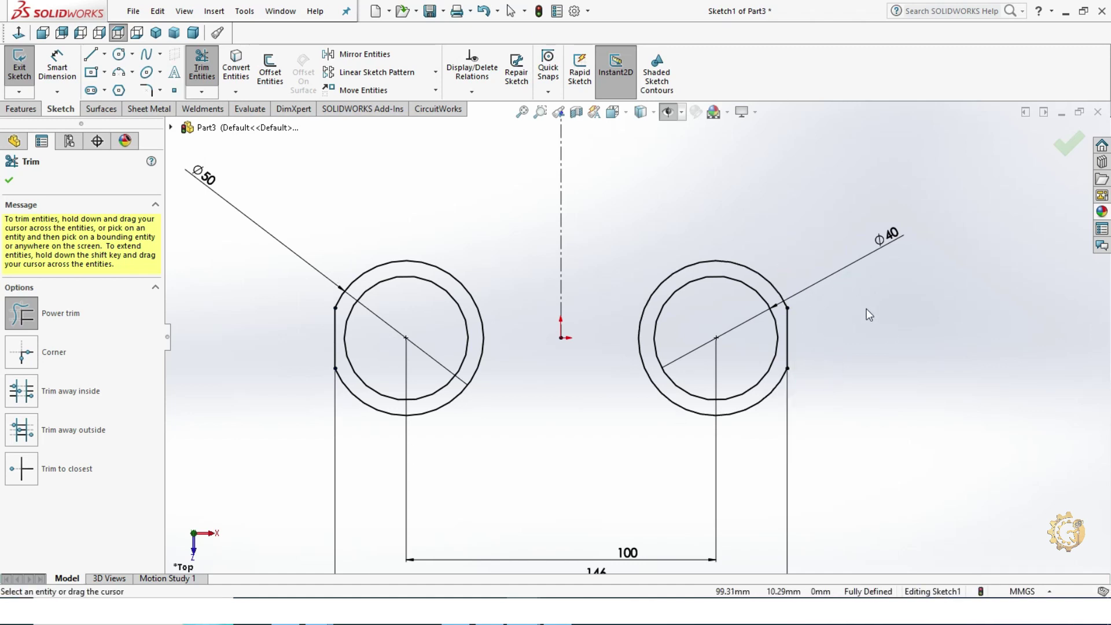
key("f")
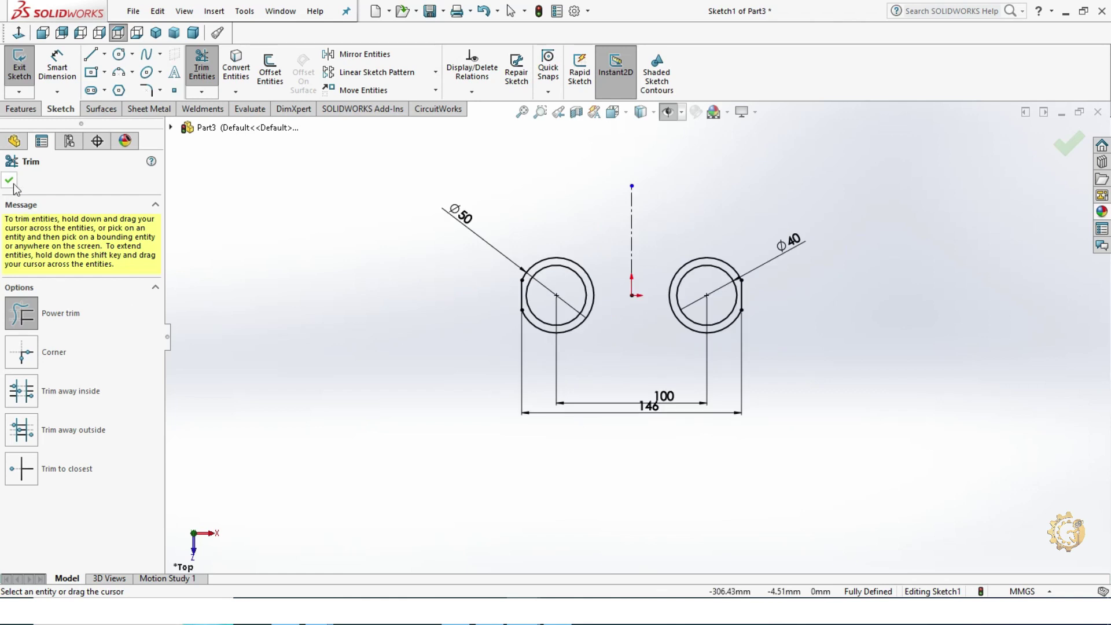
left_click(10, 181)
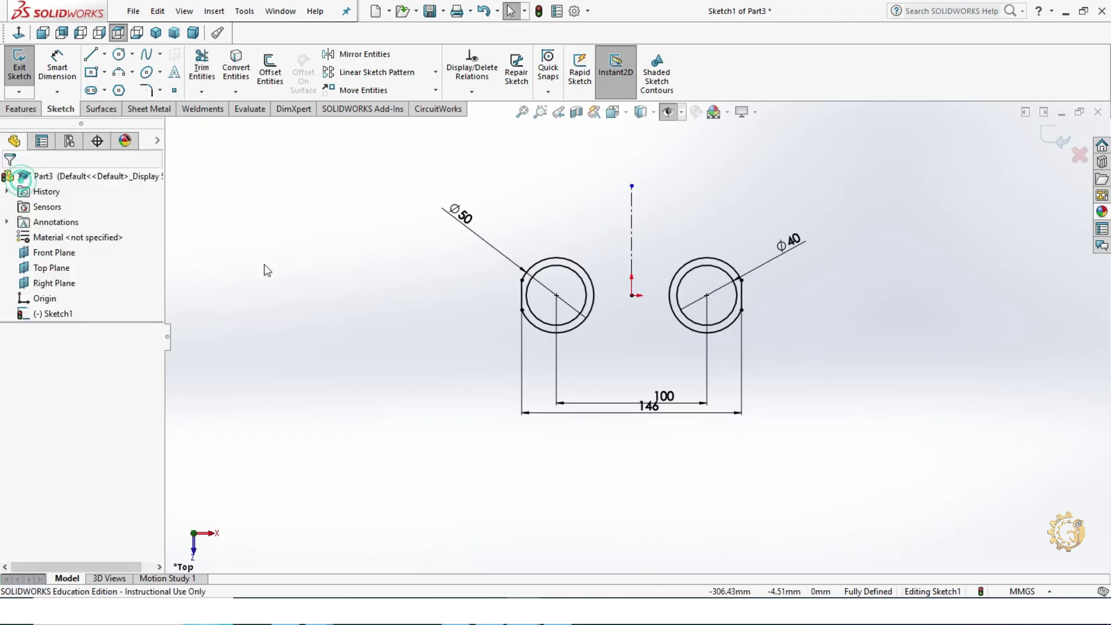
left_click(21, 109)
- Extrude both tube profiles Mid Plane to a 40 mm depth
left_click(19, 75)
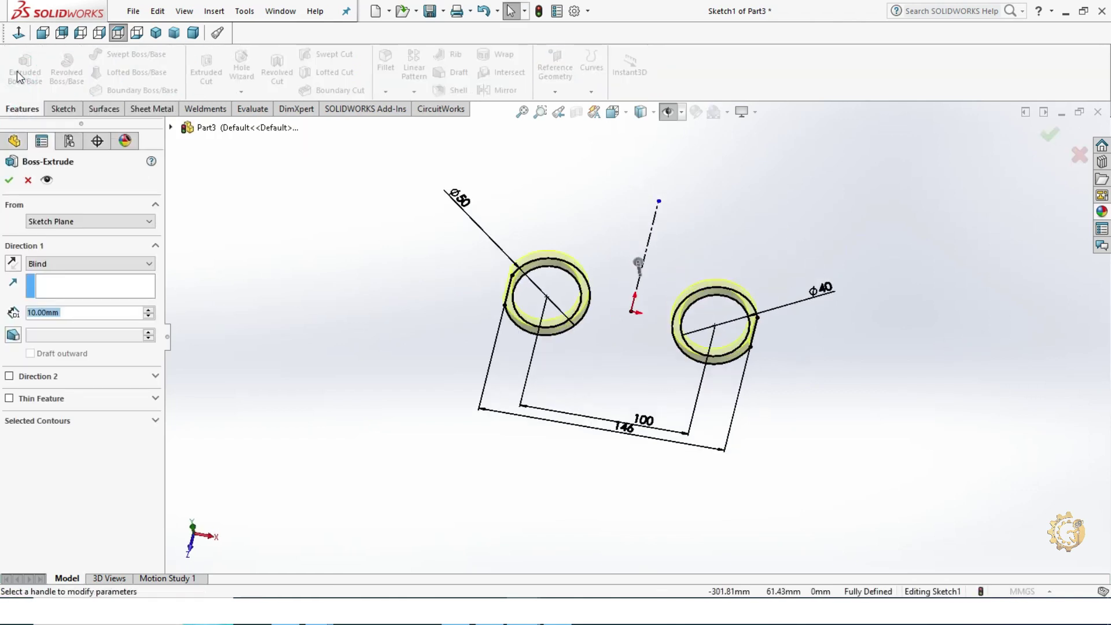
left_click(93, 268)
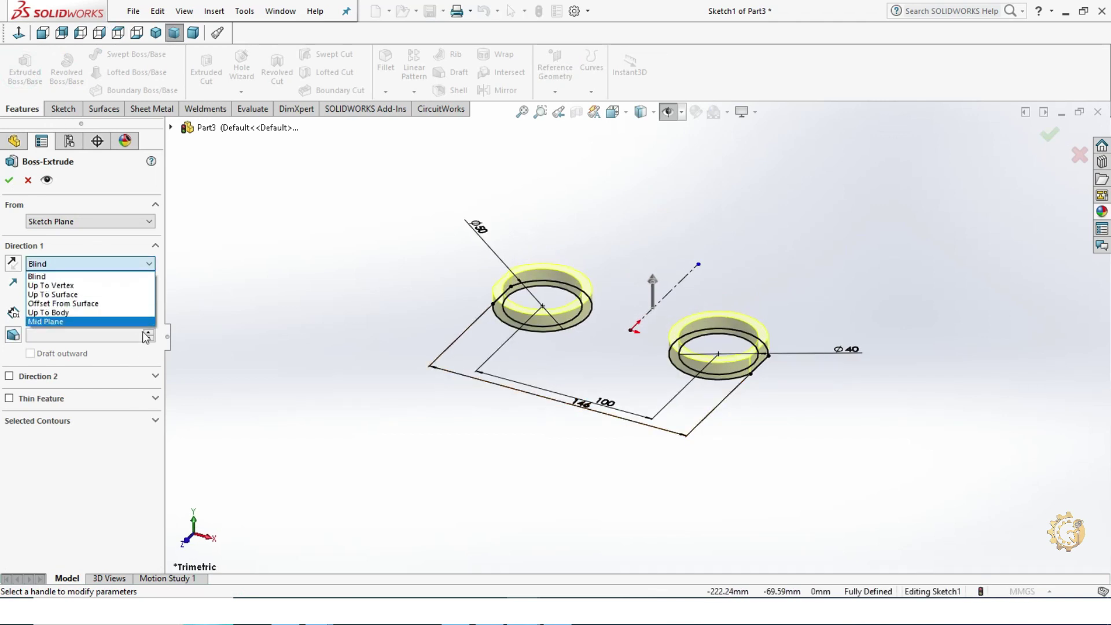
left_click(92, 322)
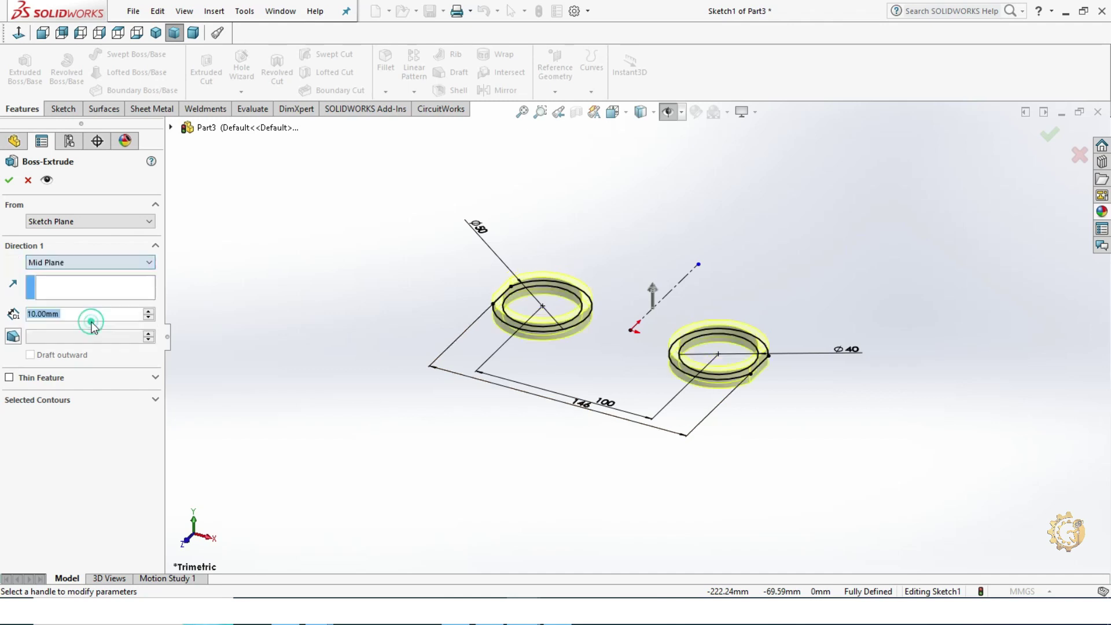
type("40")
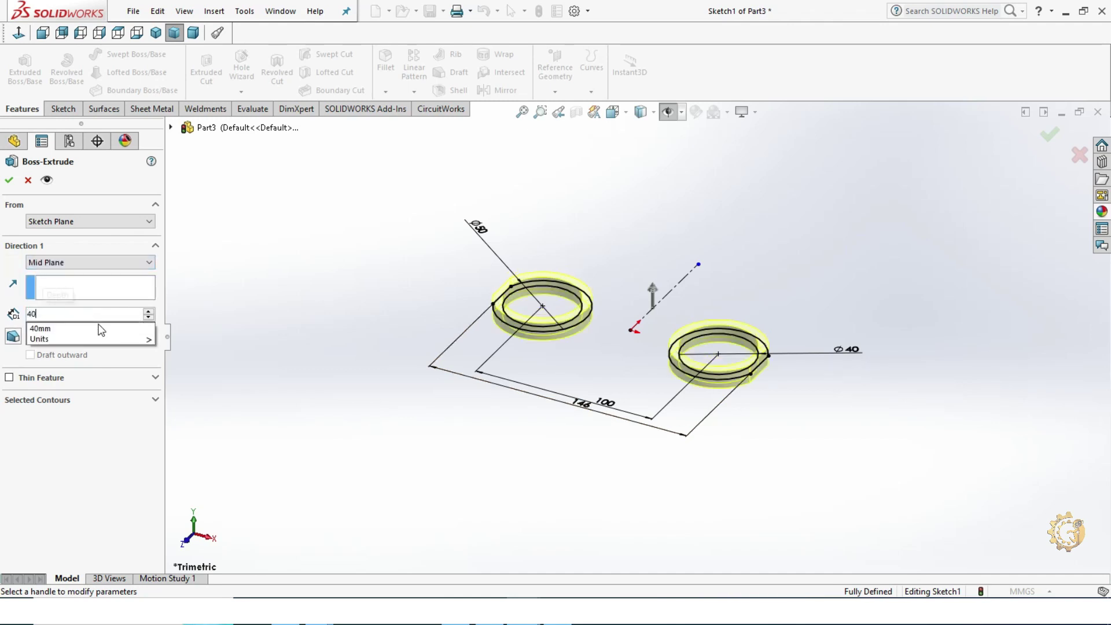
key("Return")
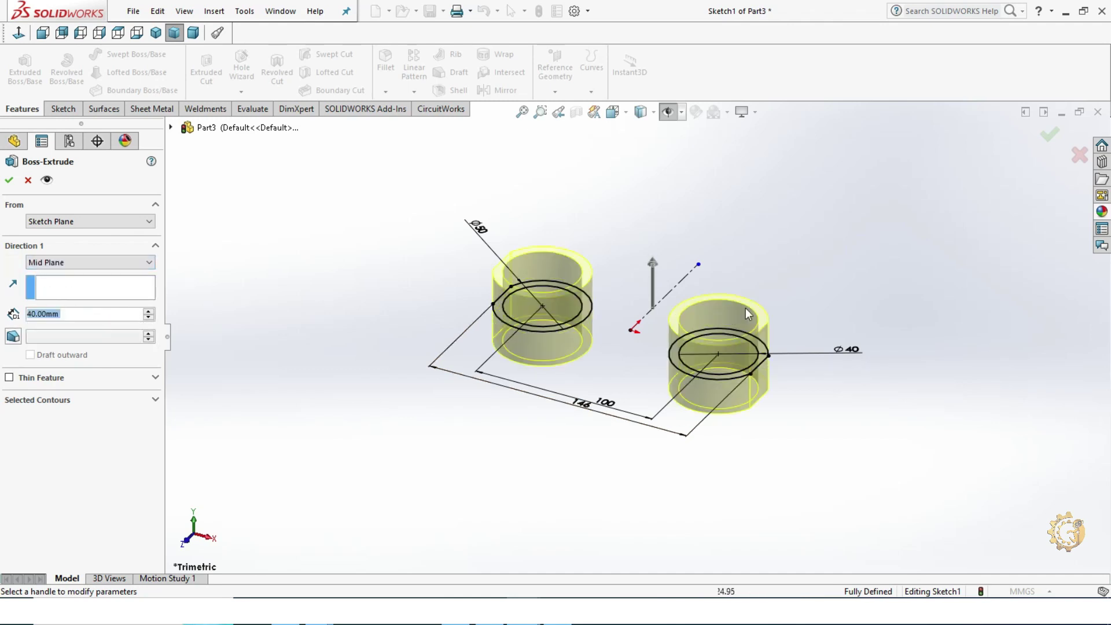
middle_click_drag(831, 438, 835, 431)
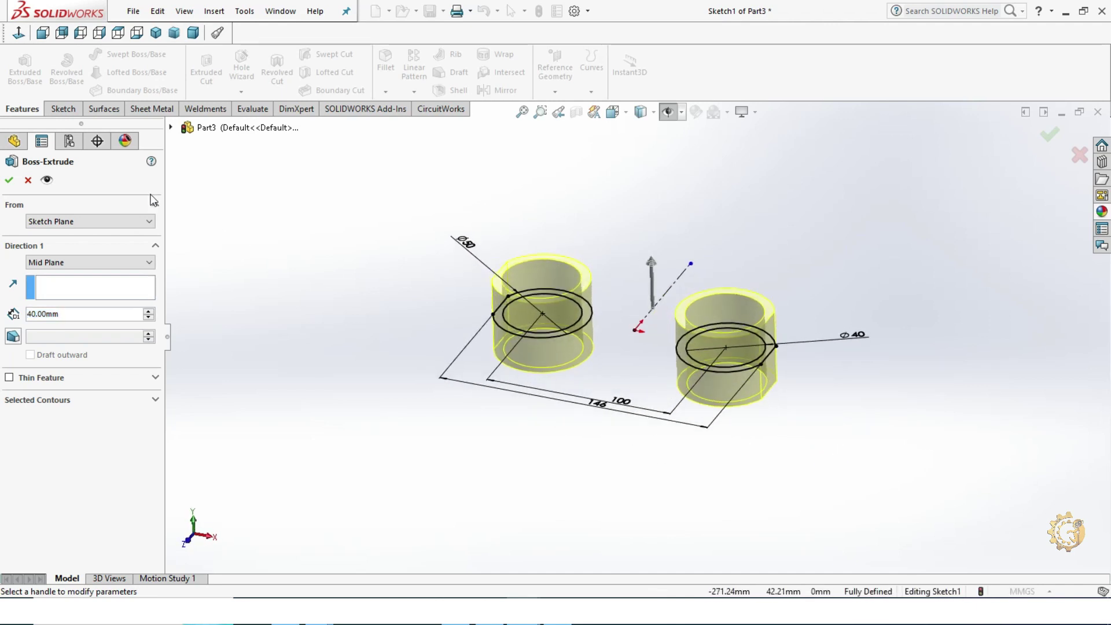
- Confirm Boss-Extrude1 and begin a new sketch on the Top Plane
left_click(10, 180)
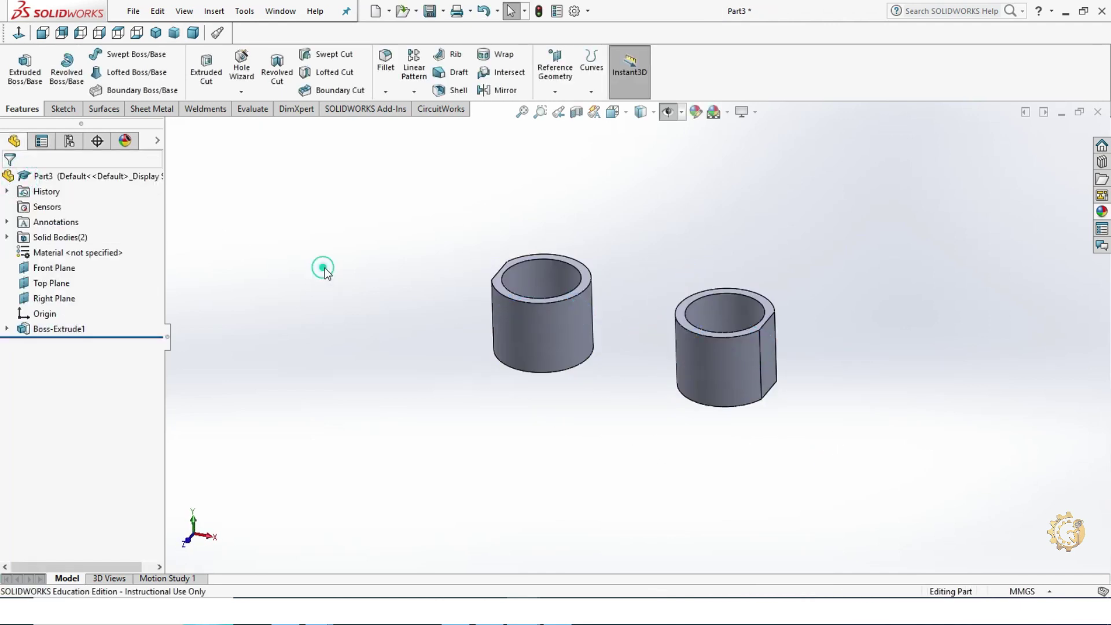
mouse_move(325, 267)
middle_mouse_down()
mouse_move(935, 269)
mouse_move(945, 370)
middle_mouse_up()
left_click(671, 118)
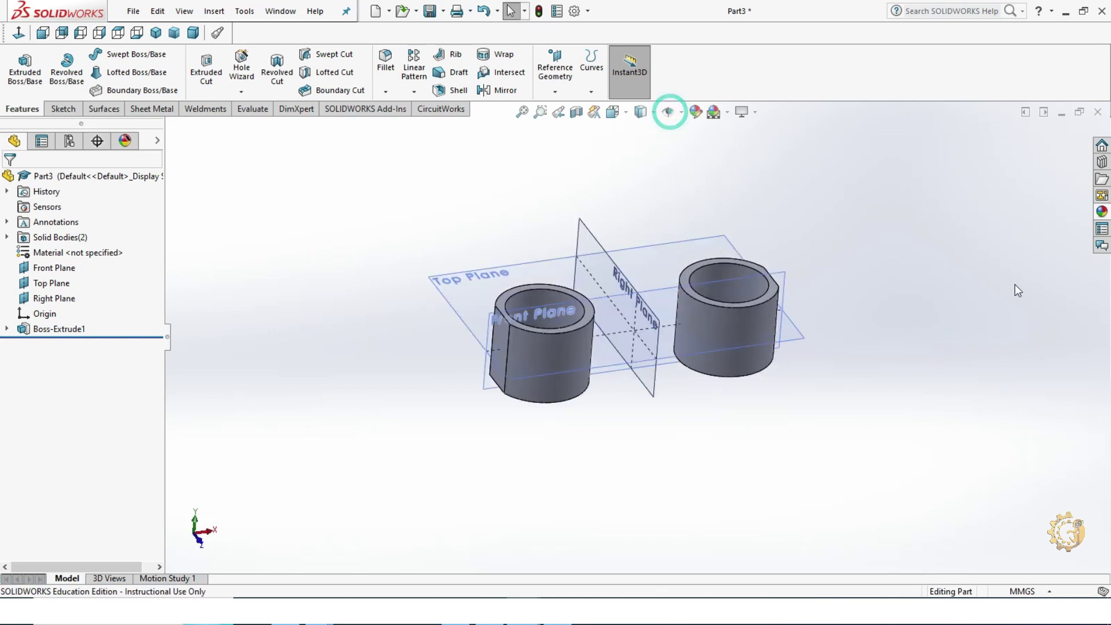
middle_click_drag(1018, 295, 1010, 406)
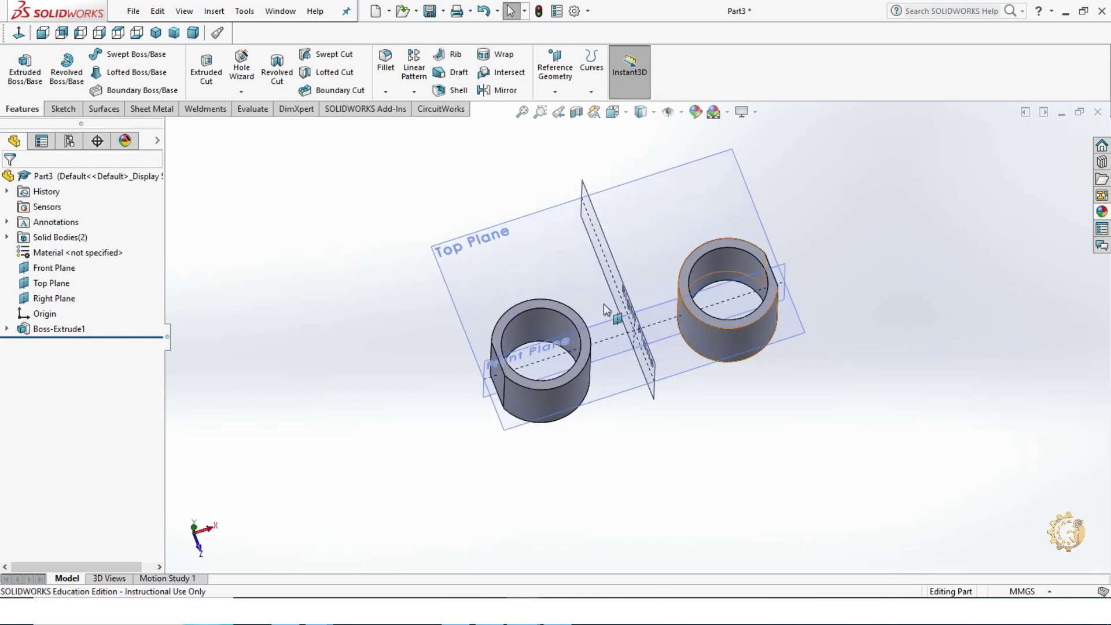
left_click(604, 227)
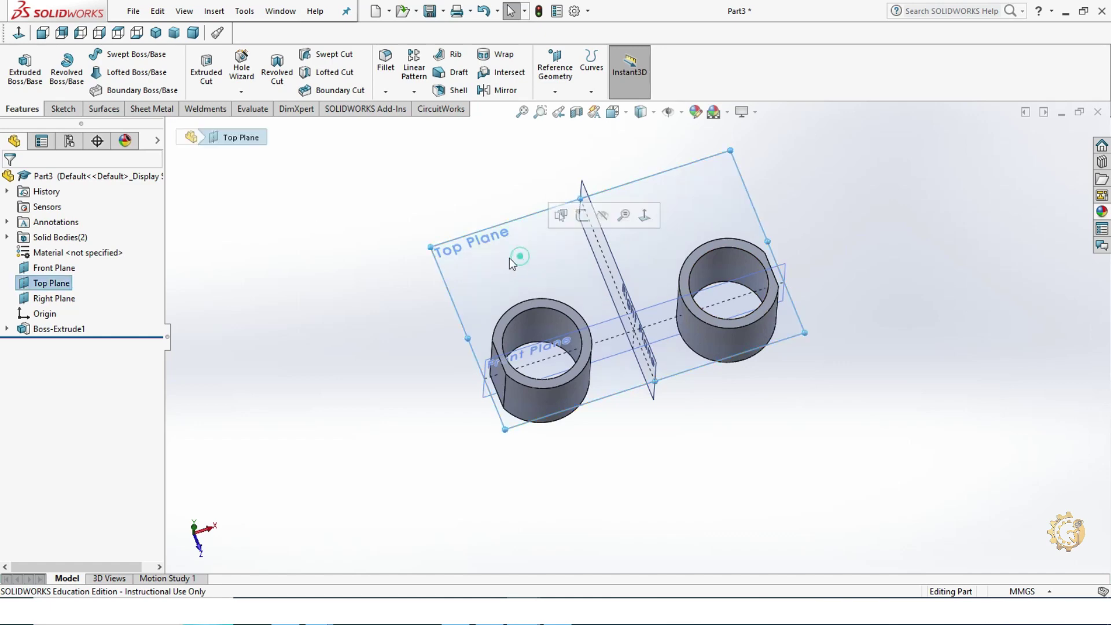
left_click(63, 108)
left_click(21, 65)
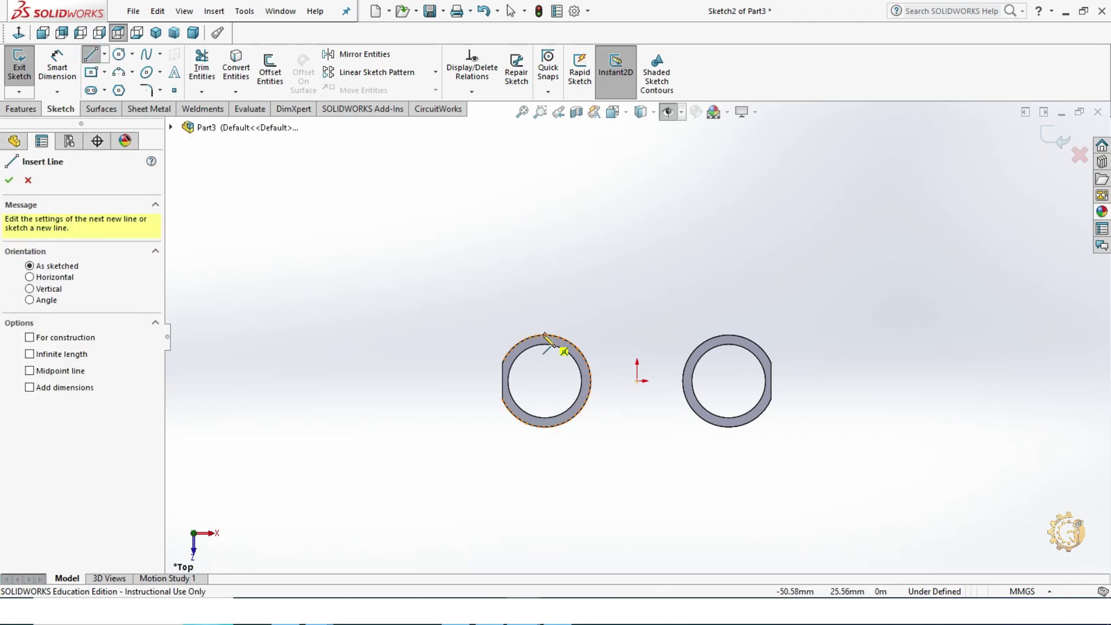
- Draw top and bottom lines joining the two tubes
left_click(545, 335)
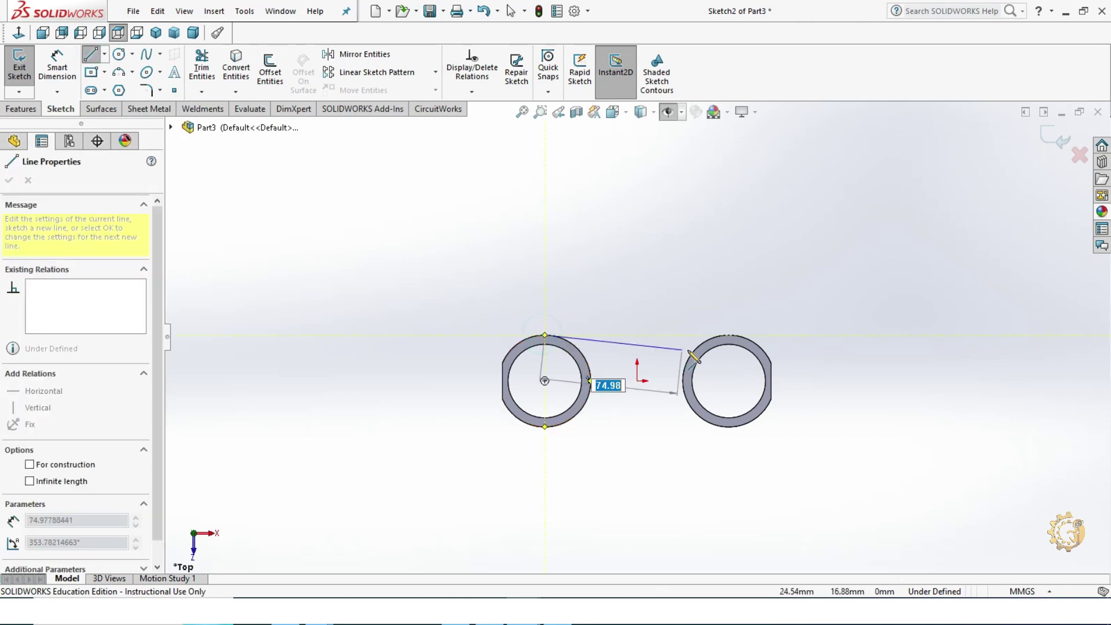
left_click(729, 334)
key("Escape")
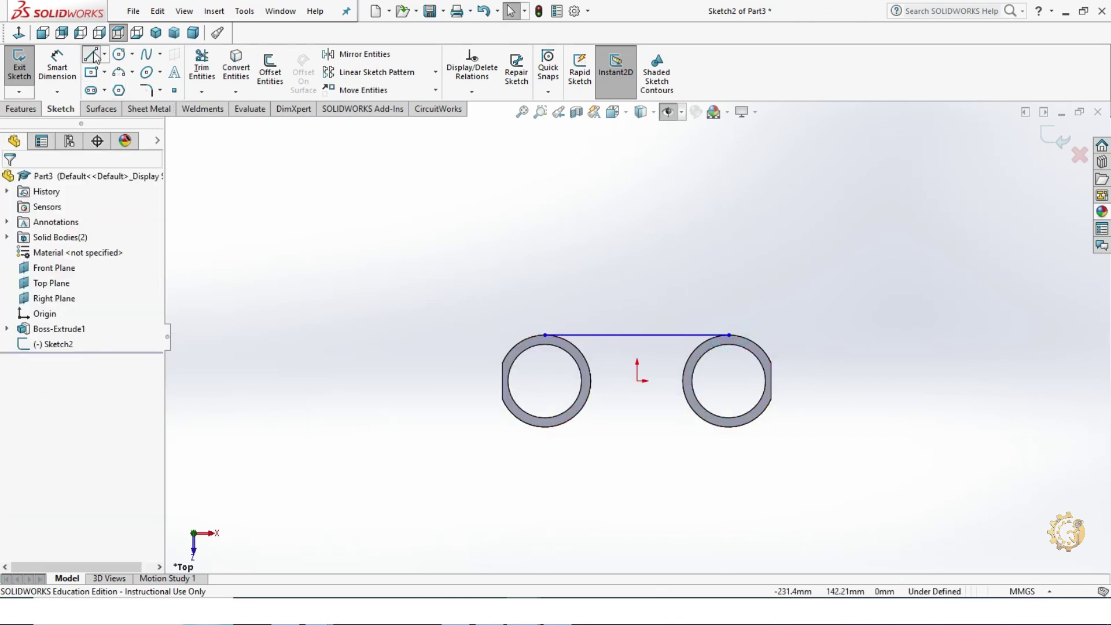
left_click(93, 55)
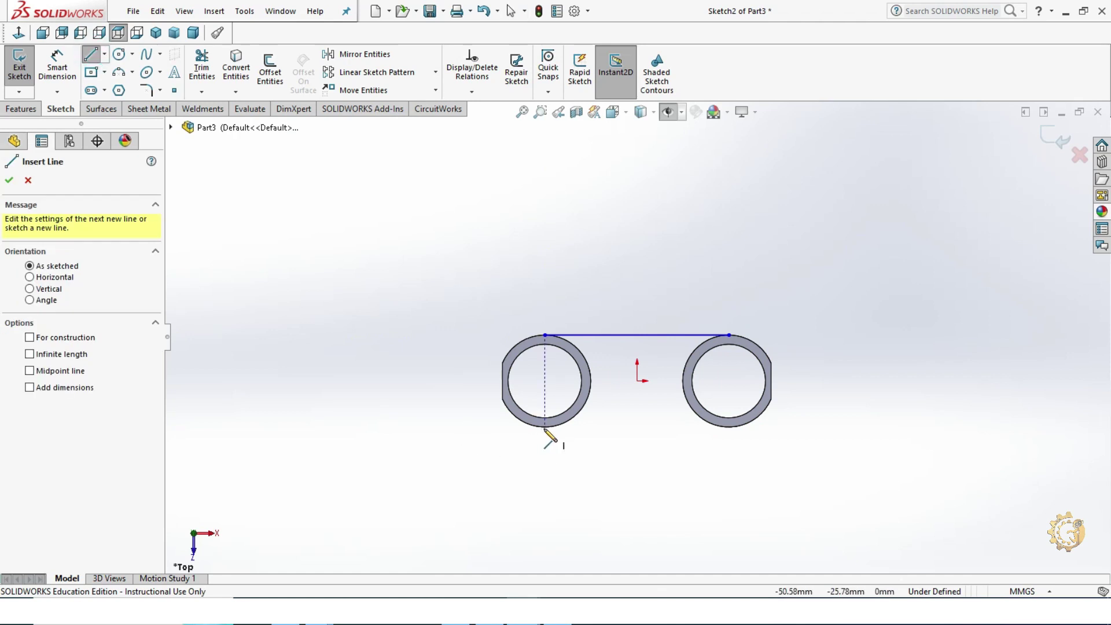
left_click(544, 426)
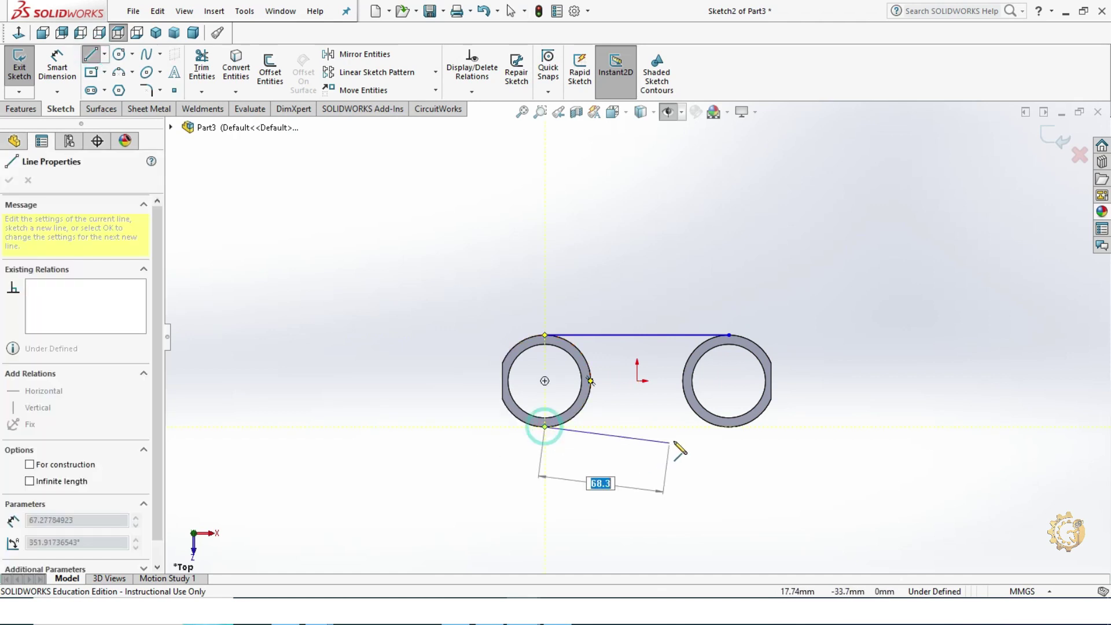
left_click(730, 427)
key("Escape")
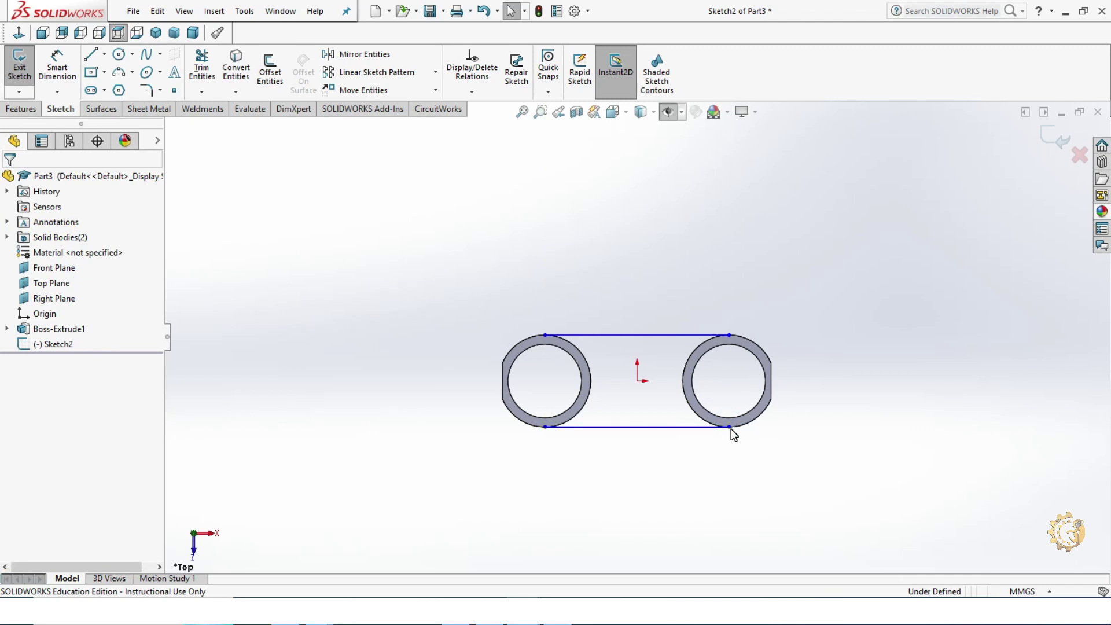
- Make the bottom line tangent to the left tube
left_click(588, 428)
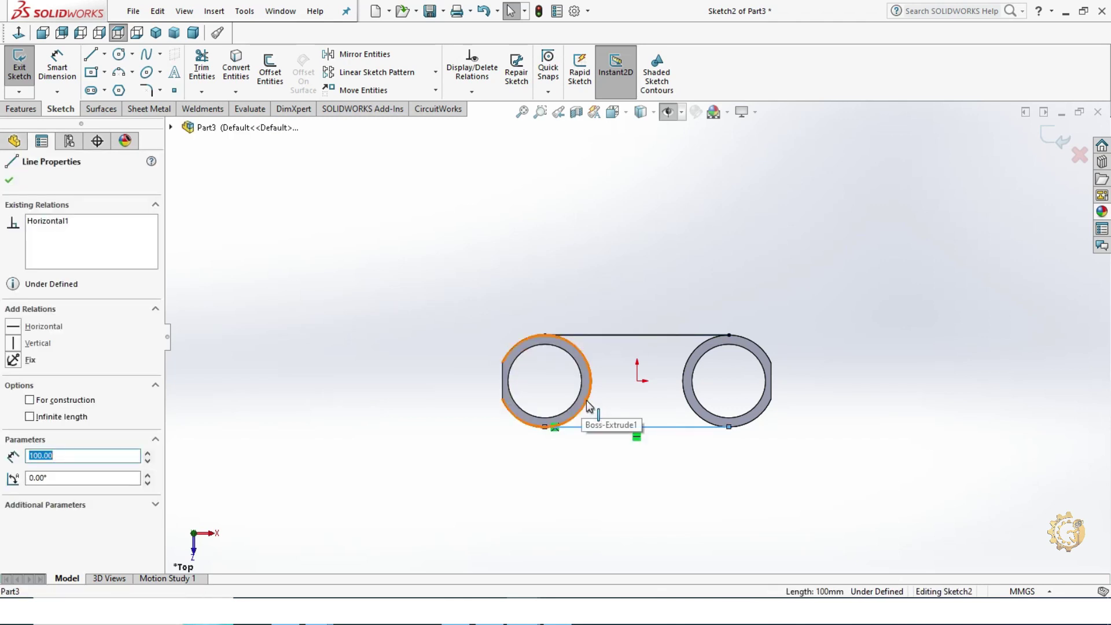
left_click(589, 405, "ctrl")
left_click(627, 343)
left_click(842, 466)
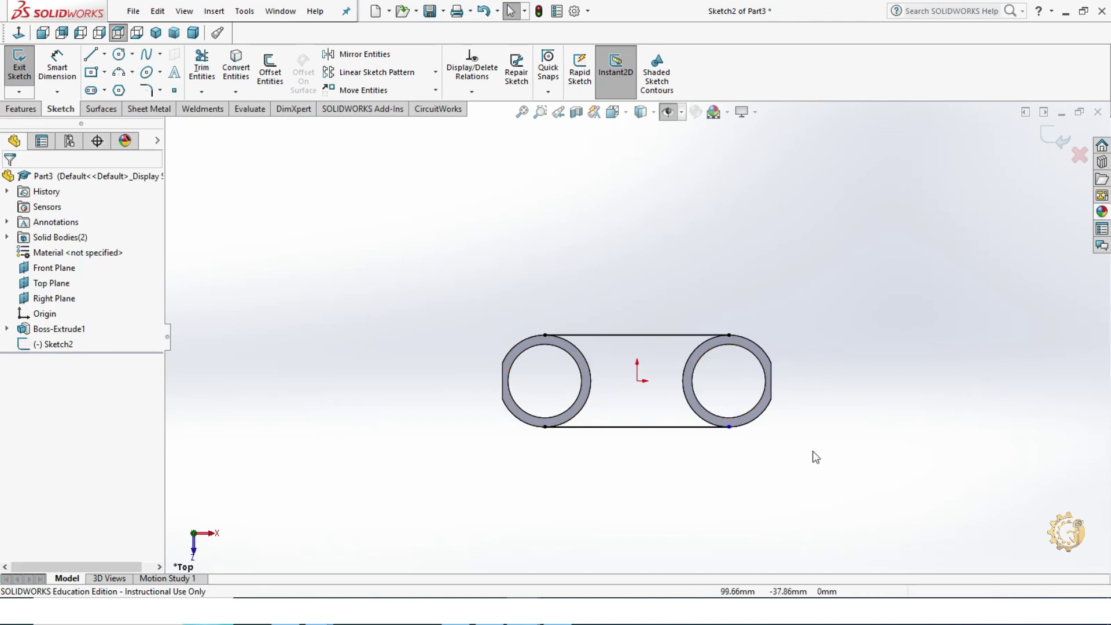
scroll(710, 400, "down", 1)
scroll(589, 384, "up", 2)
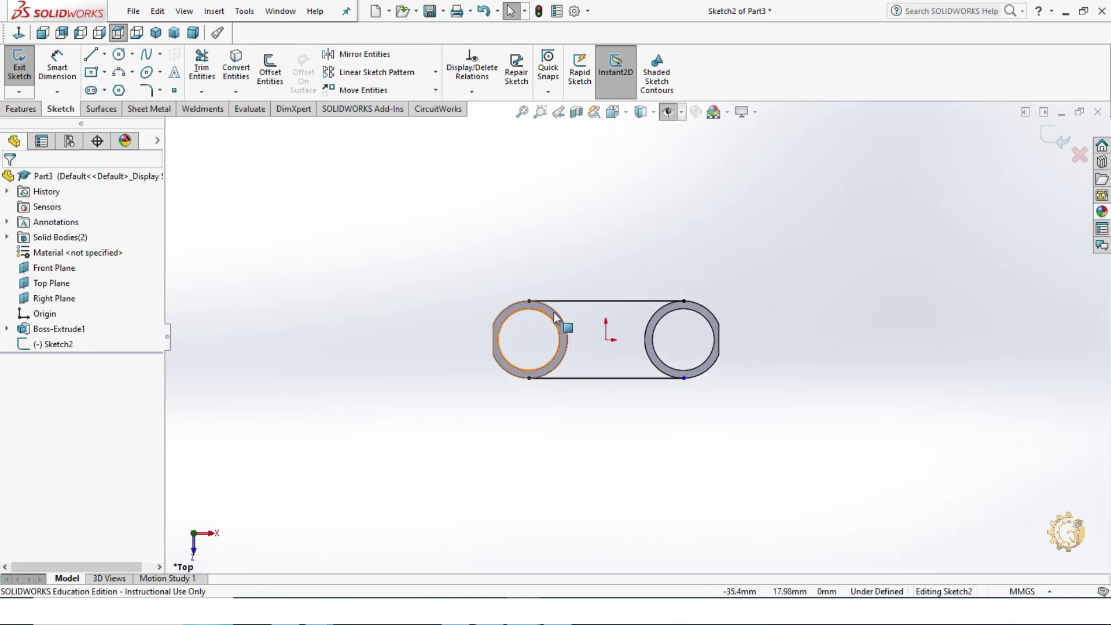
- Convert both tubes' outer circle edges into sketch curves in Sketch2
left_click(650, 319, "ctrl")
left_click(234, 71)
left_click(312, 199)
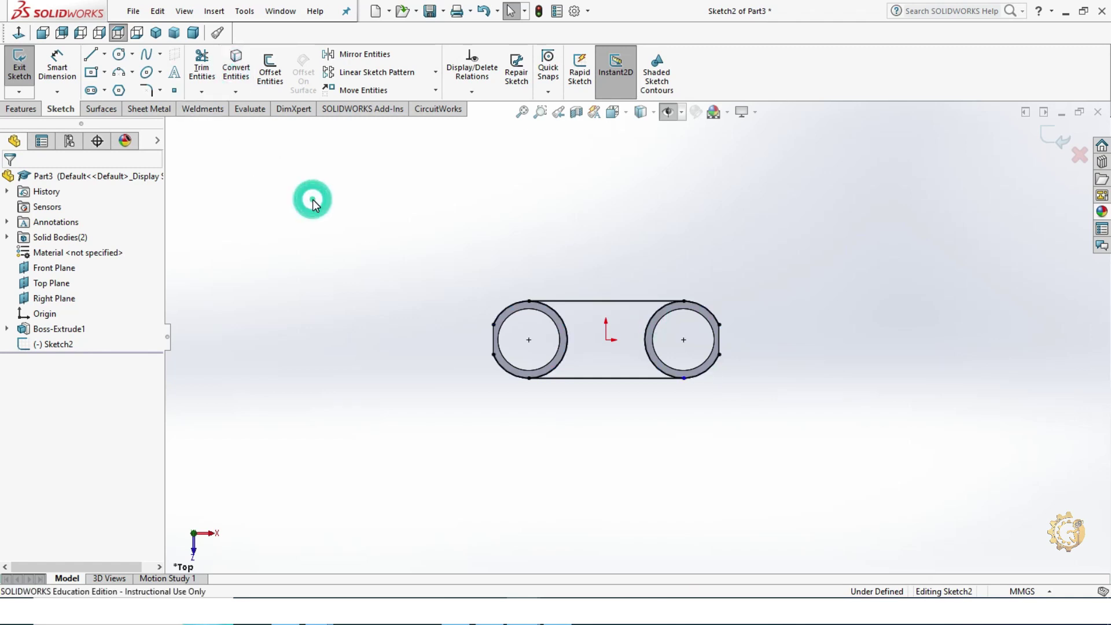
key("f")
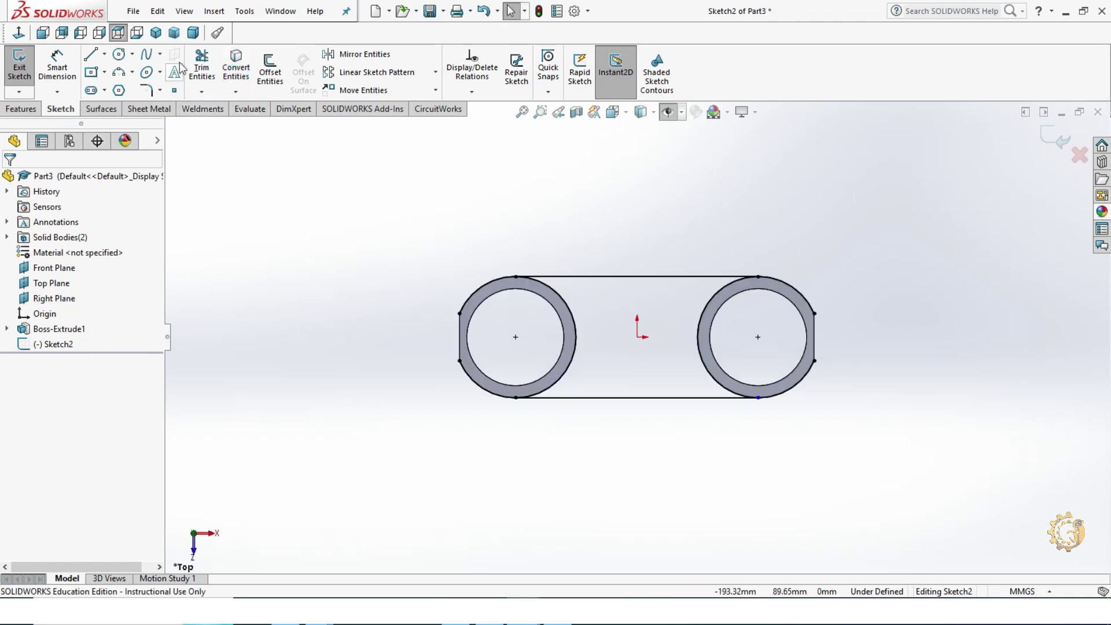
- Power-trim the leftover straight segment on the left tube to close the profile
left_click(202, 67)
left_click_drag(461, 255, 507, 428)
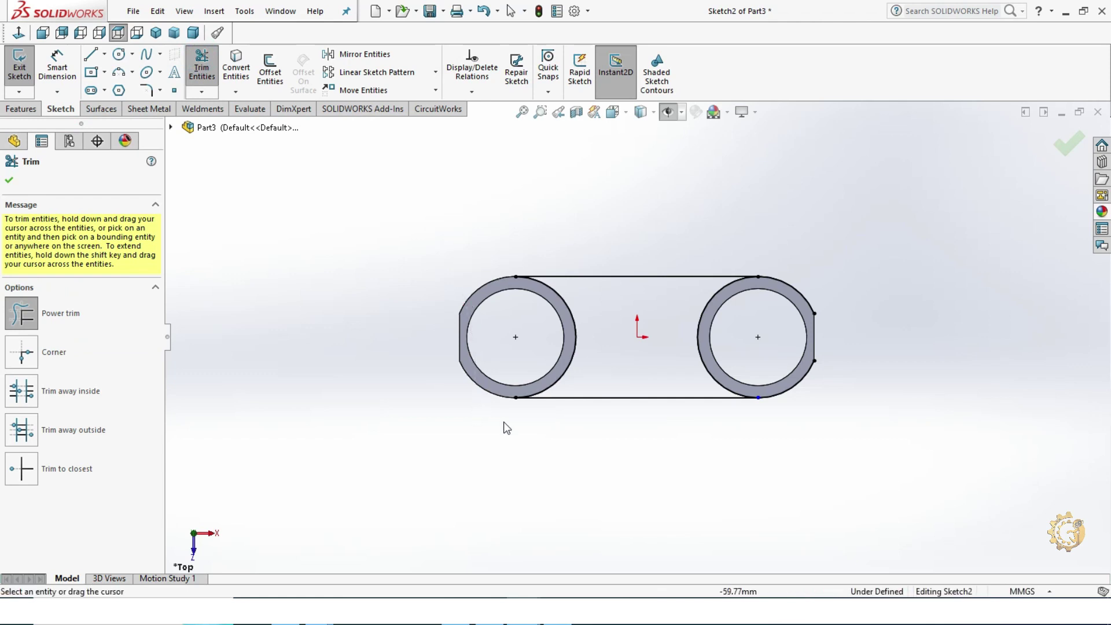
key("z")
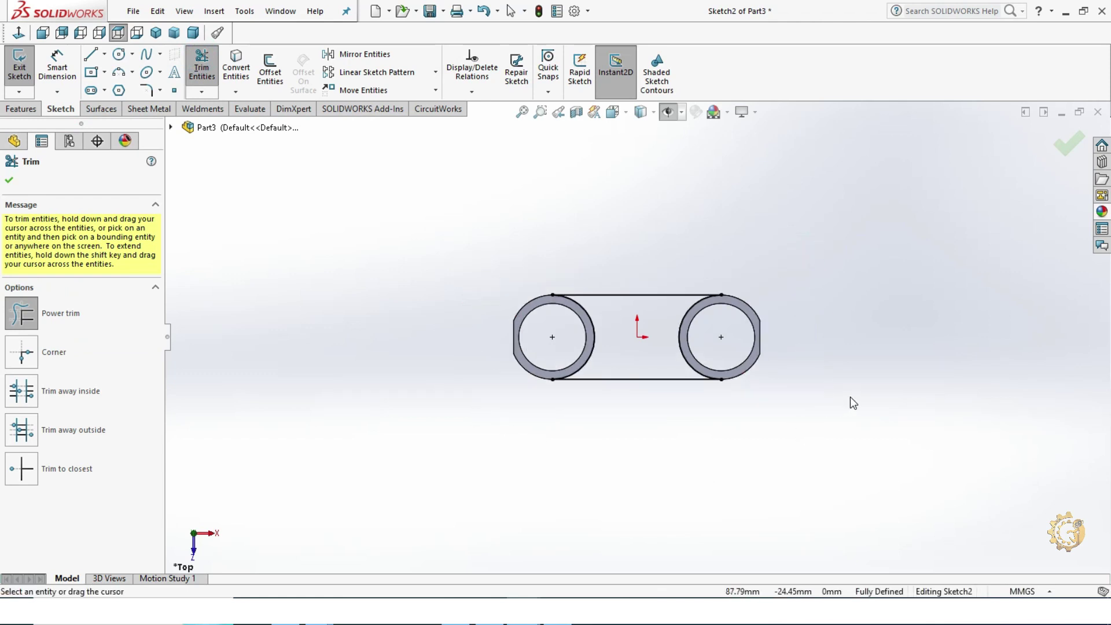
key("Escape")
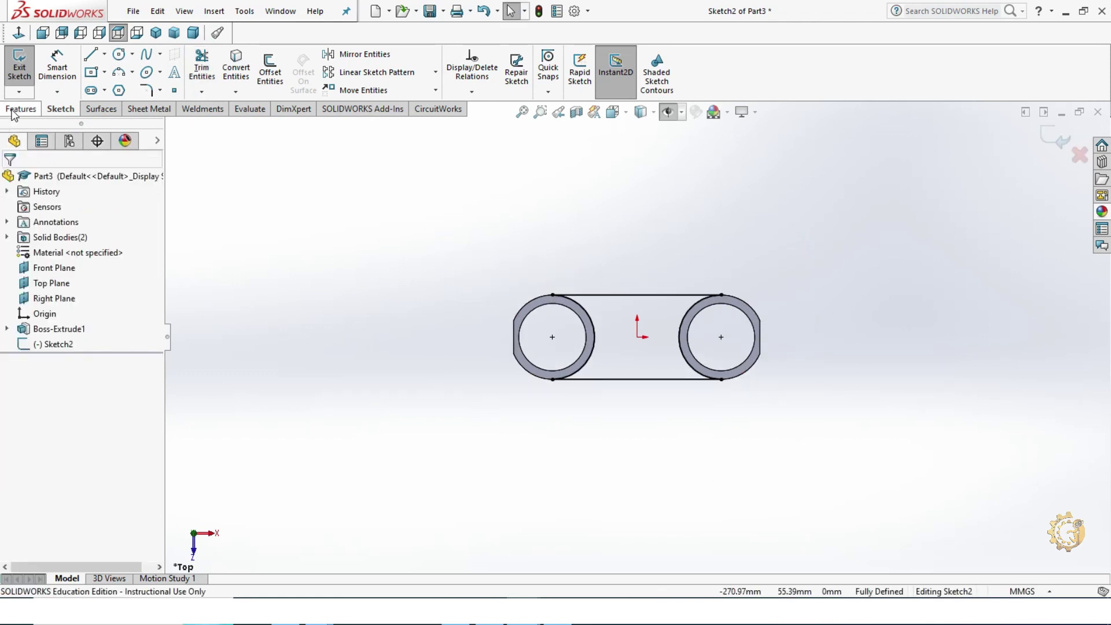
left_click(13, 114)
- Boss-extrude Sketch2 5 mm with Mid Plane end condition to form the connecting web
left_click(25, 66)
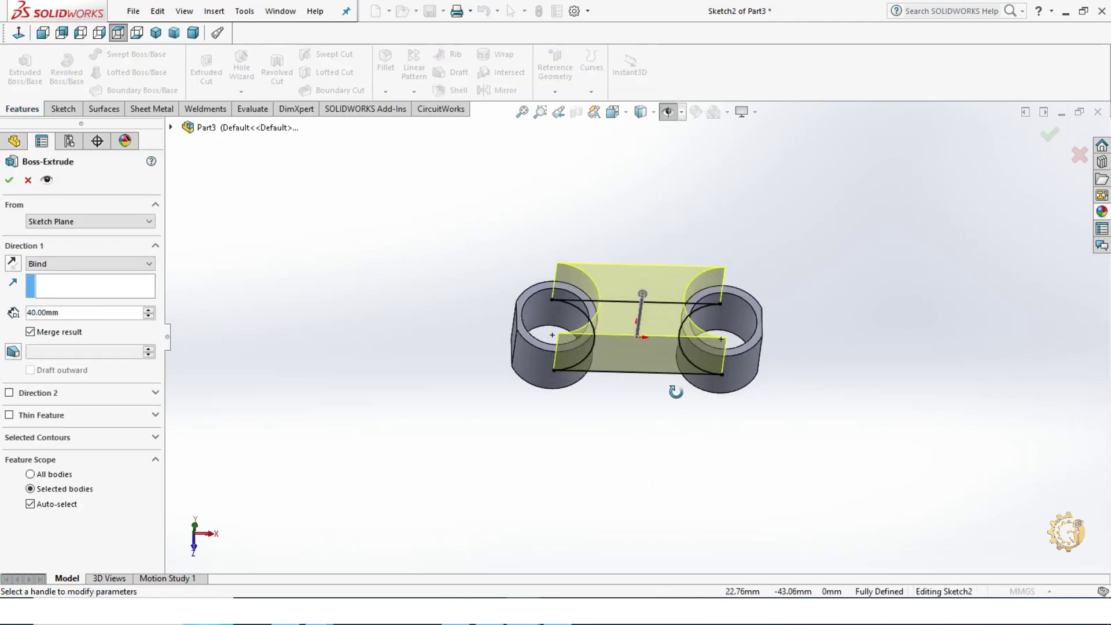
middle_click_drag(675, 392, 675, 382)
left_click(52, 267)
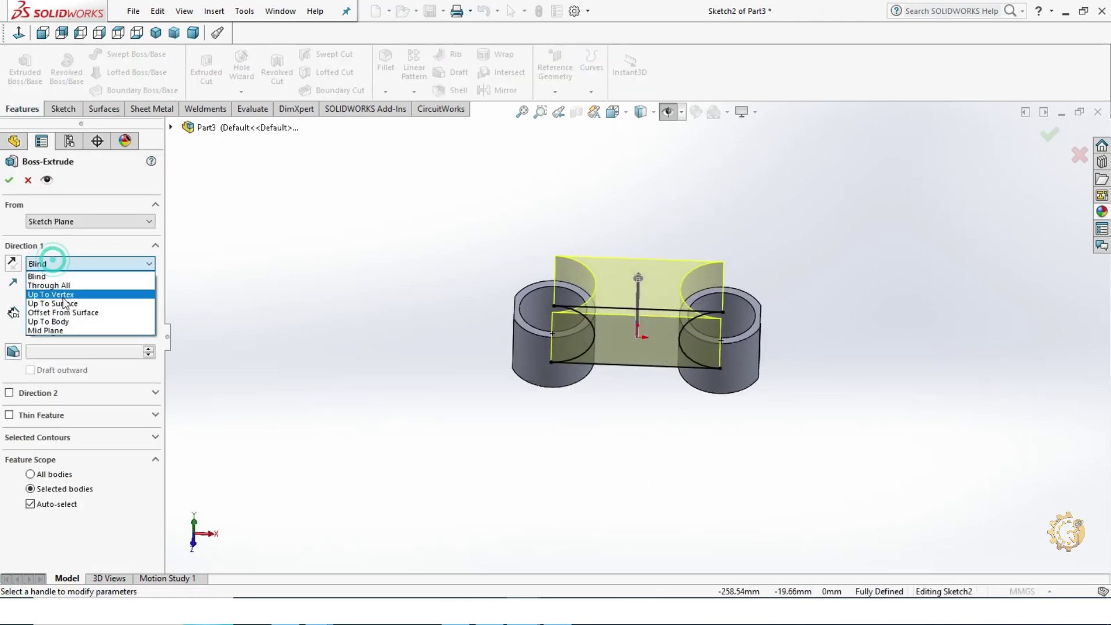
left_click(66, 329)
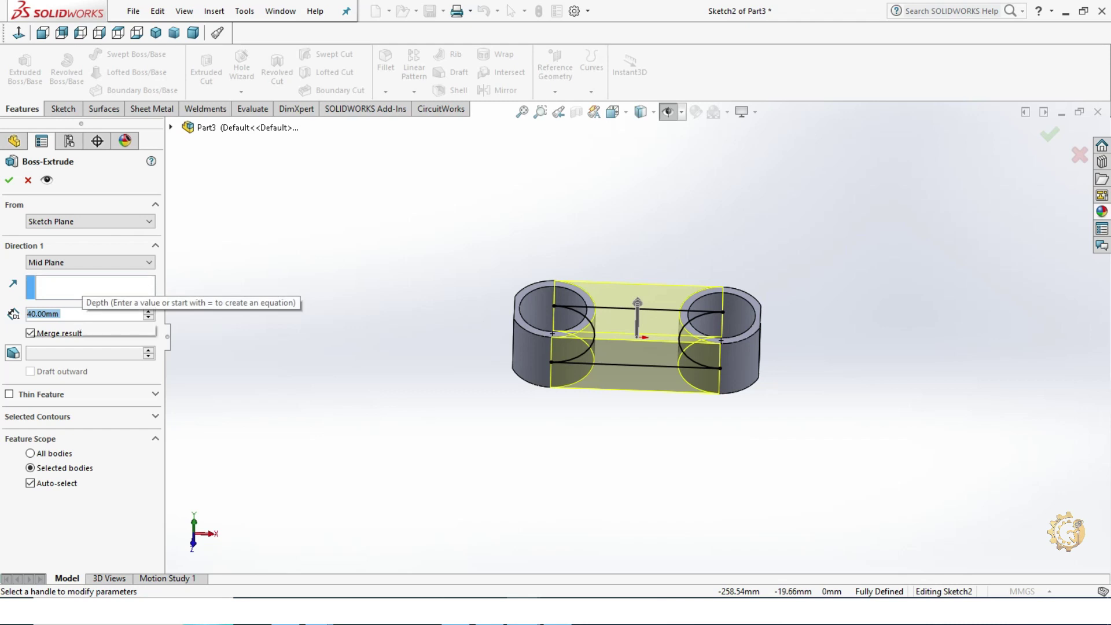
type("5")
key("Return")
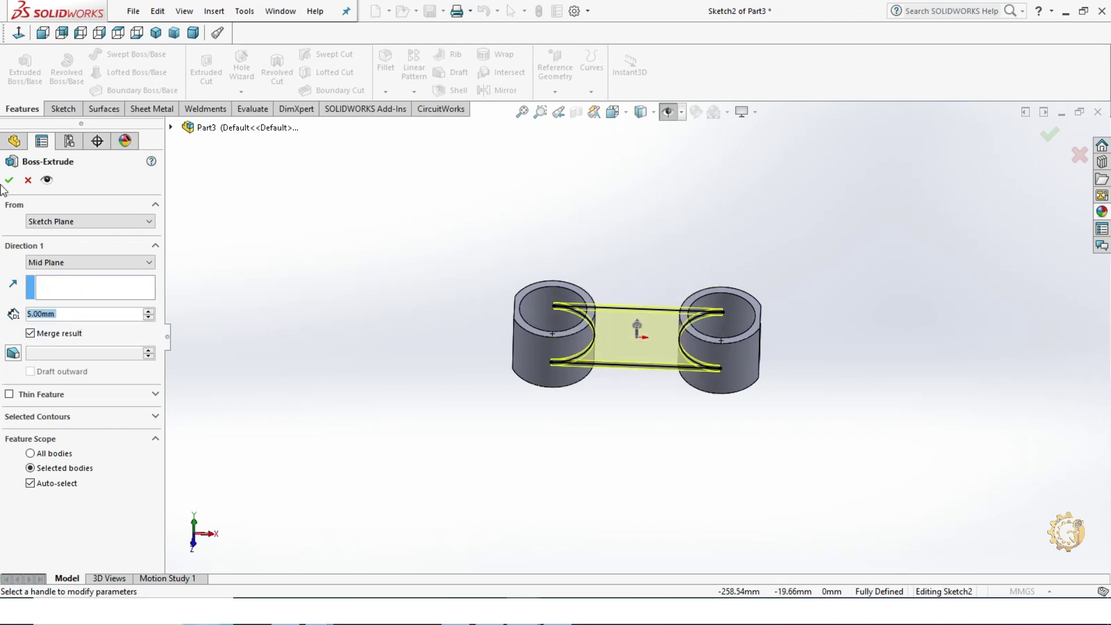
left_click(9, 181)
- Start a sketch on the web's front face and draw two concentric circles above it
left_click(348, 407)
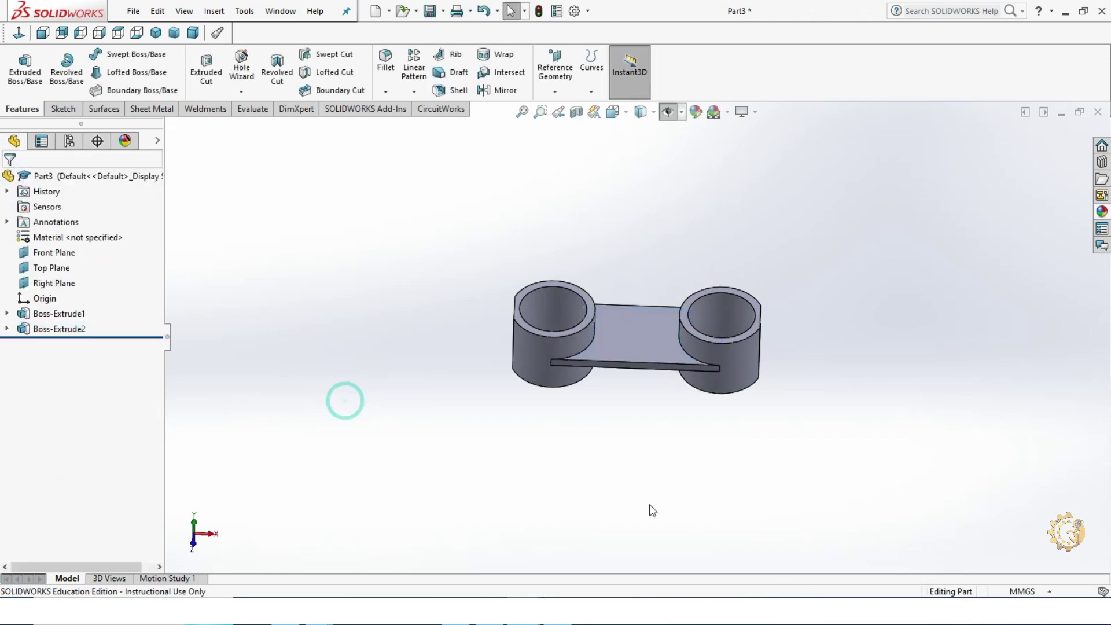
middle_click_drag(649, 509, 649, 356)
left_click(646, 349)
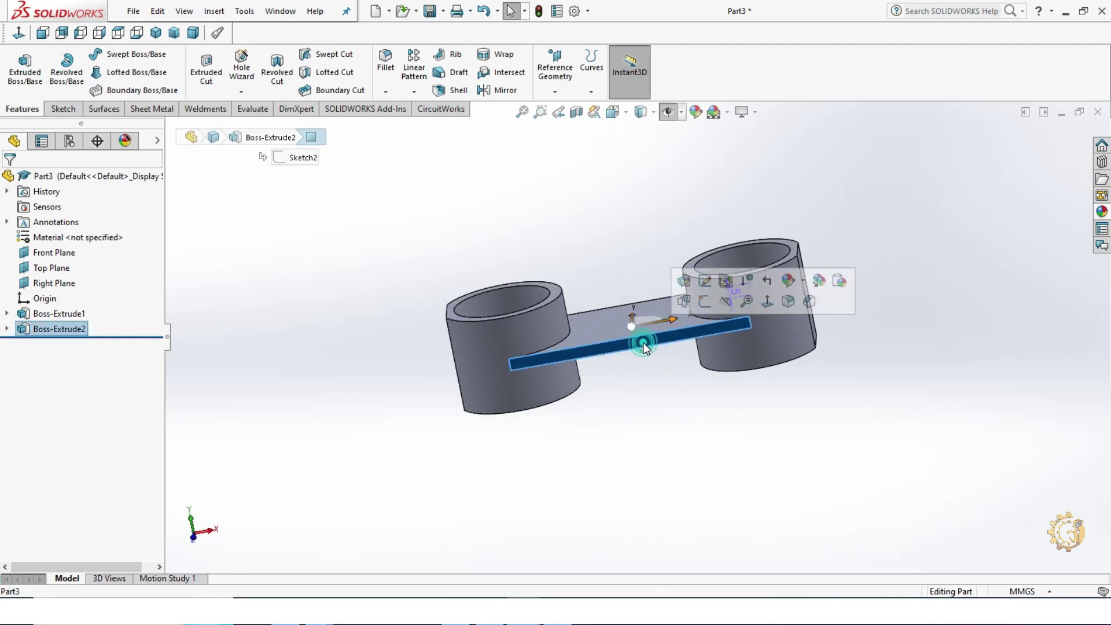
left_click(28, 73)
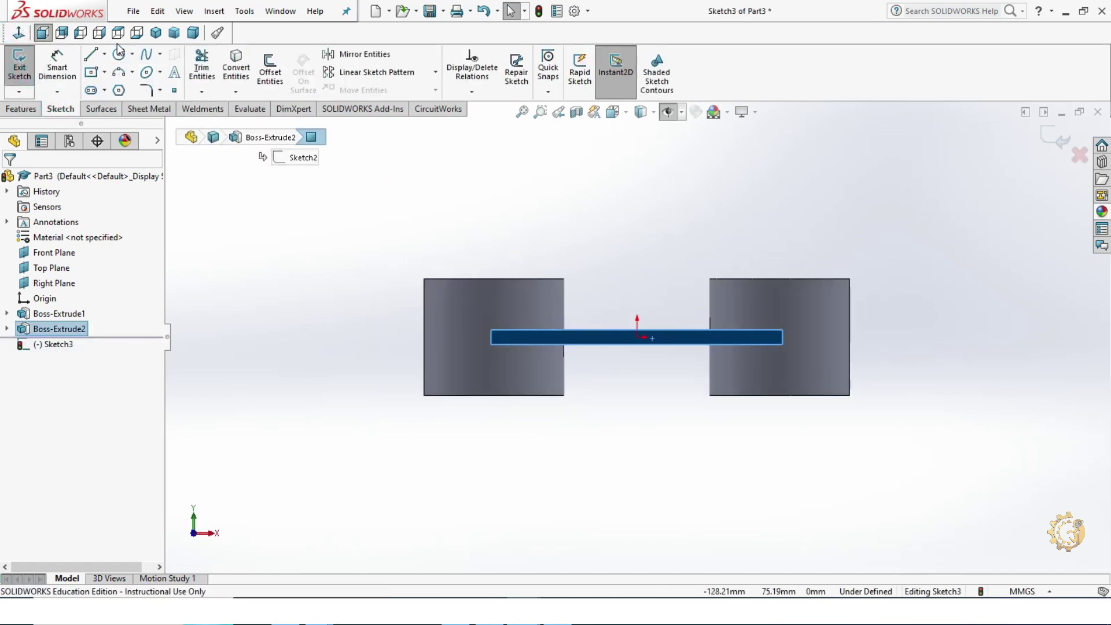
left_click(637, 265)
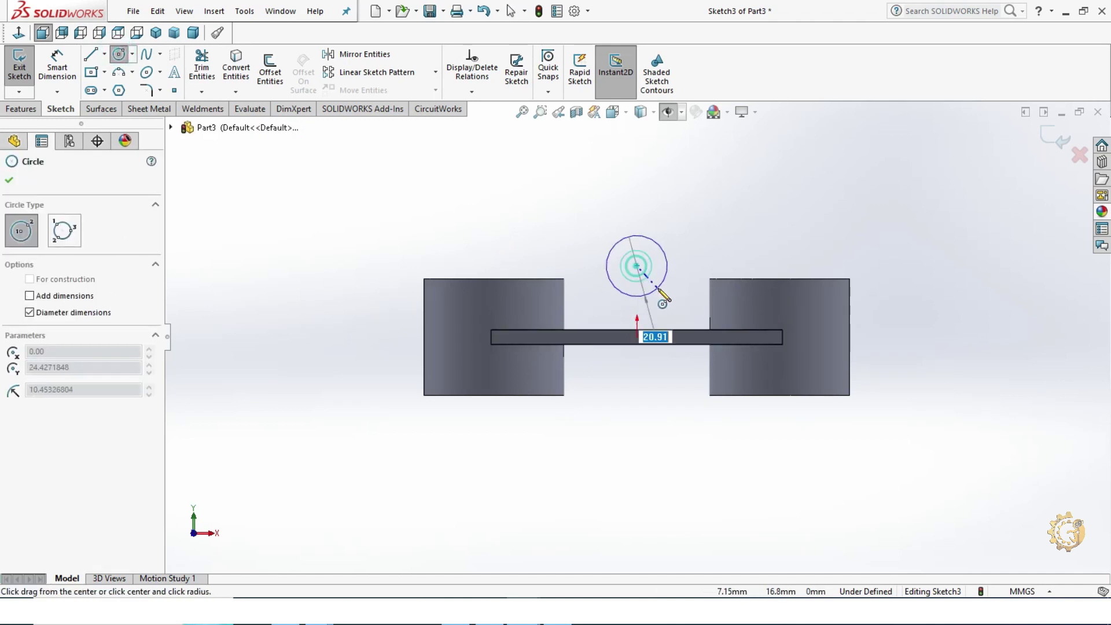
left_click(660, 302)
left_click(637, 266)
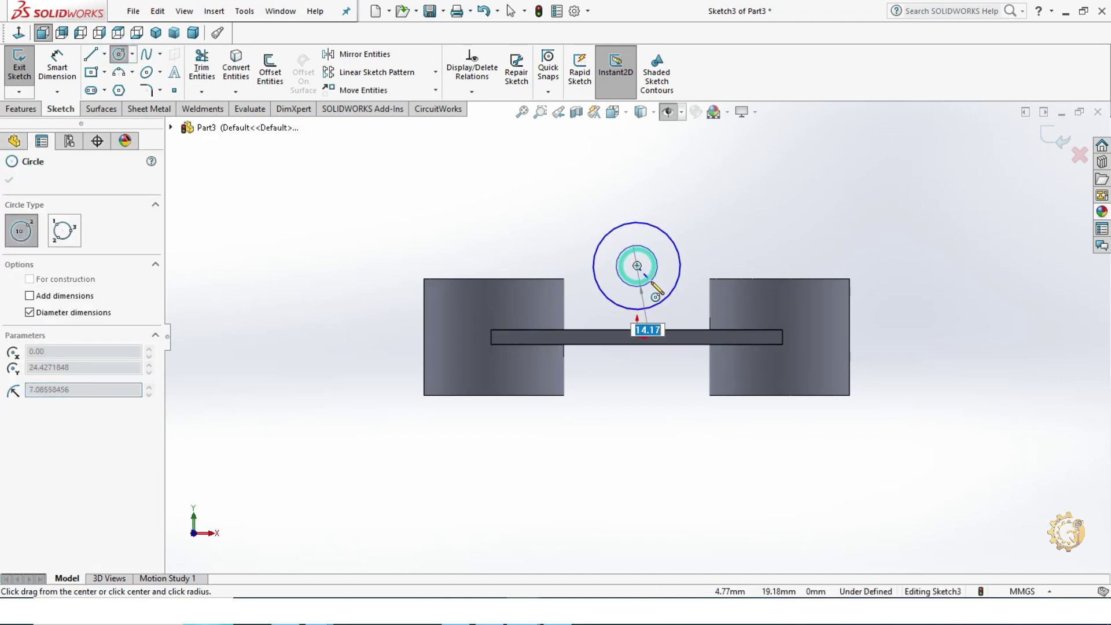
- Dimension the inner circle to Ø20 and the outer circle to Ø40
left_click(650, 285)
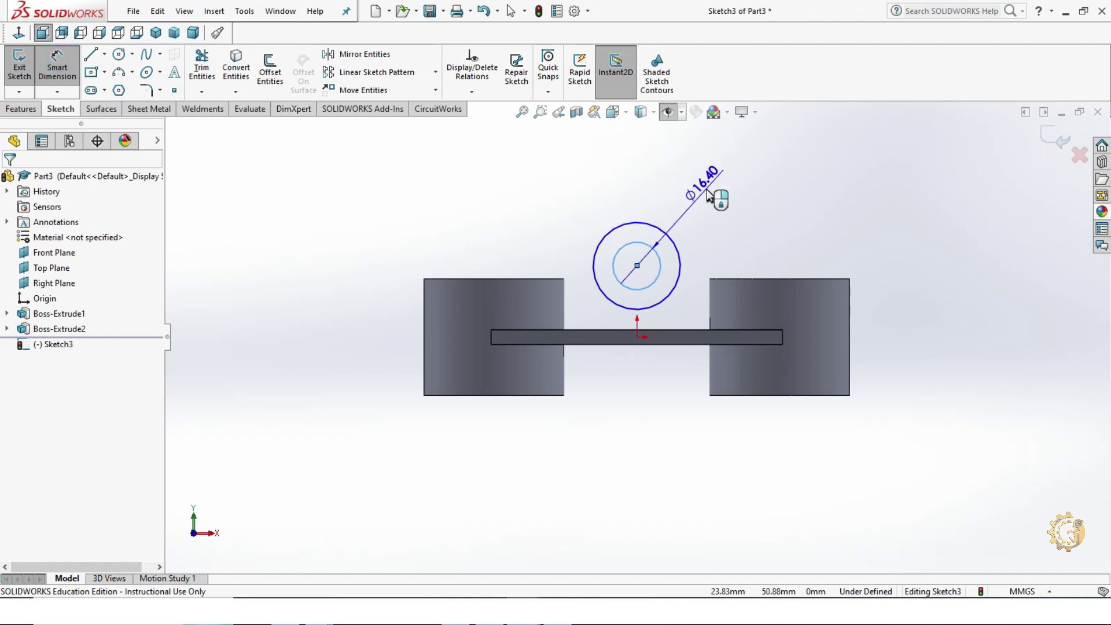
left_click(707, 195)
type("20")
key("Return")
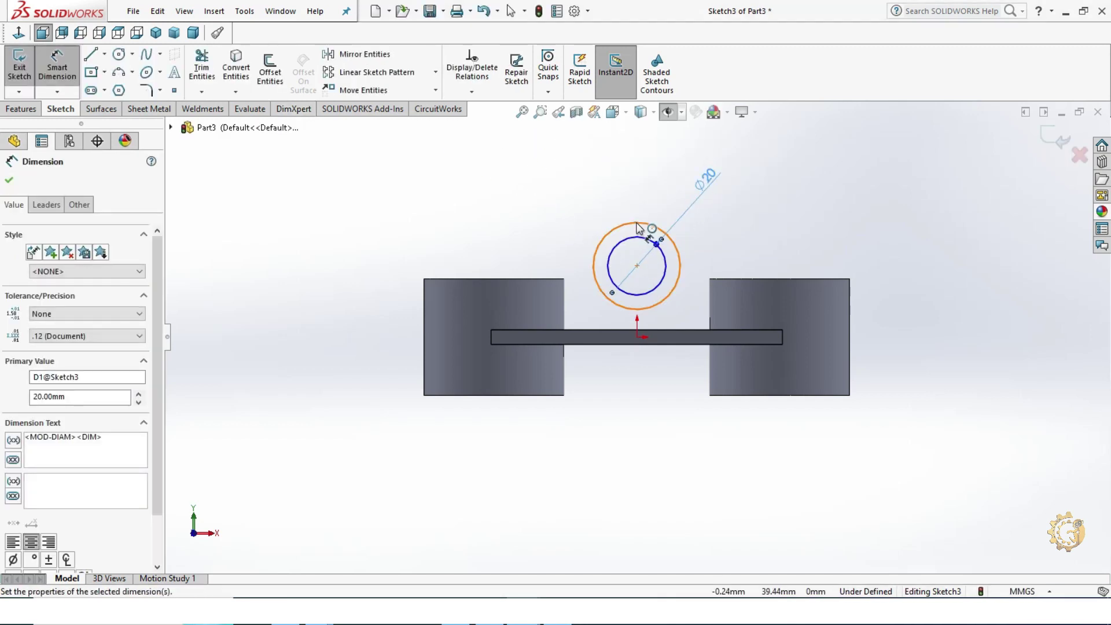
left_click(636, 229)
left_click(565, 195)
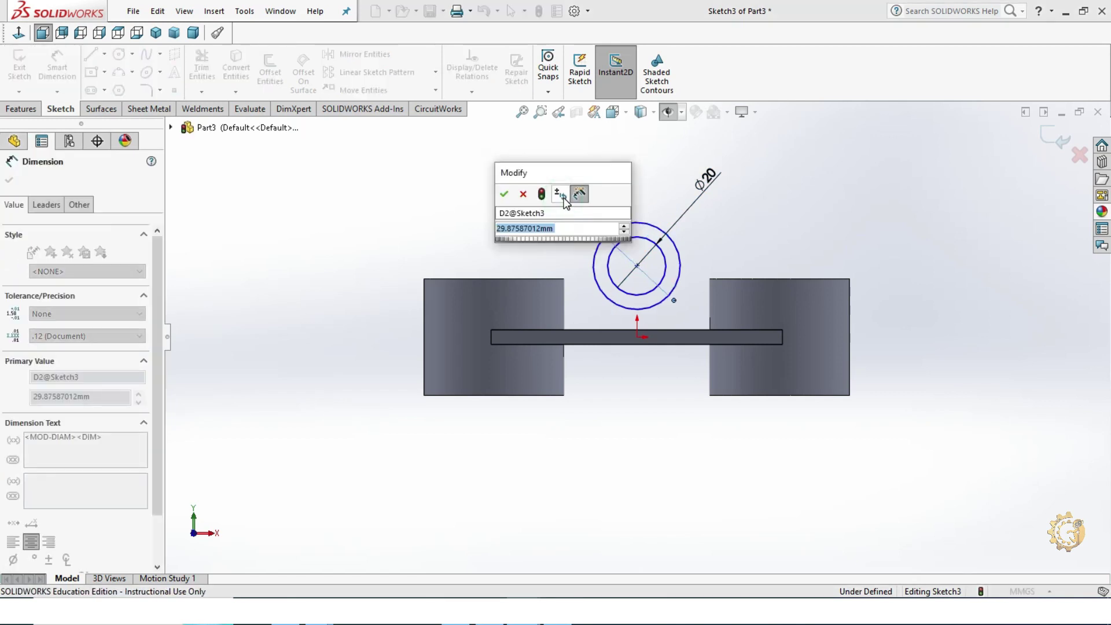
type("40")
key("Return")
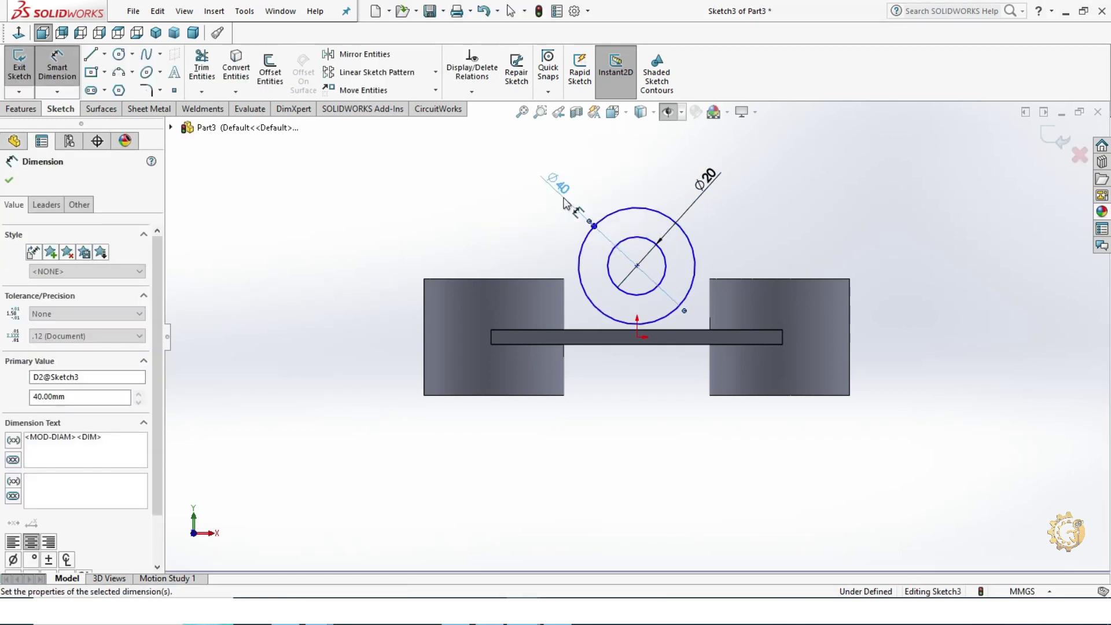
key("Escape")
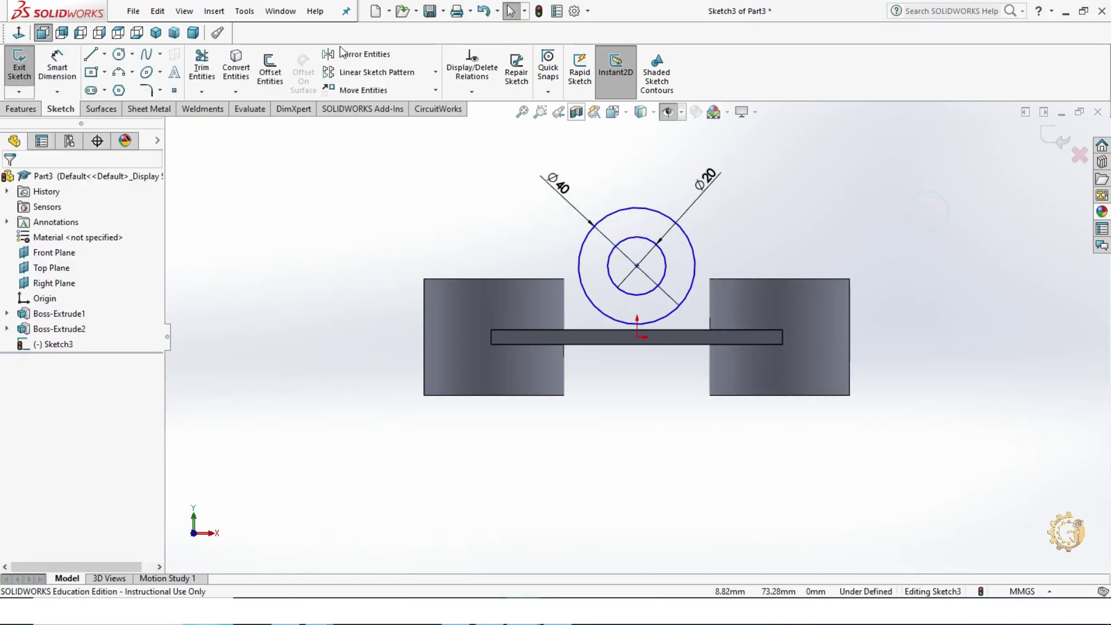
- Dimension the circles' centre 22.5 mm above the web's top edge
left_click(57, 67)
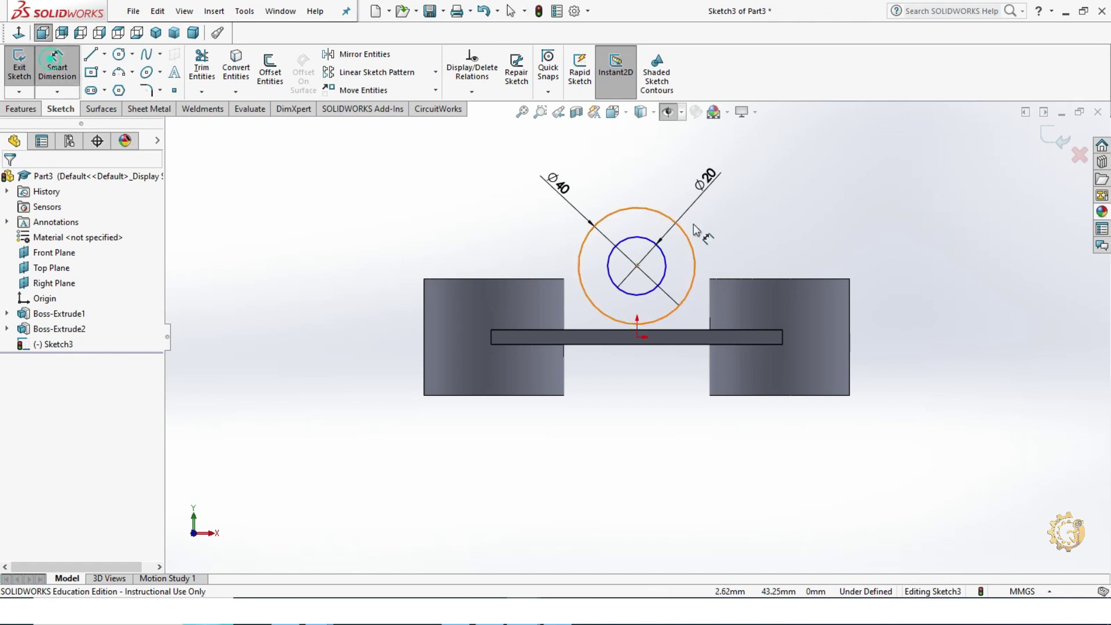
left_click(637, 268)
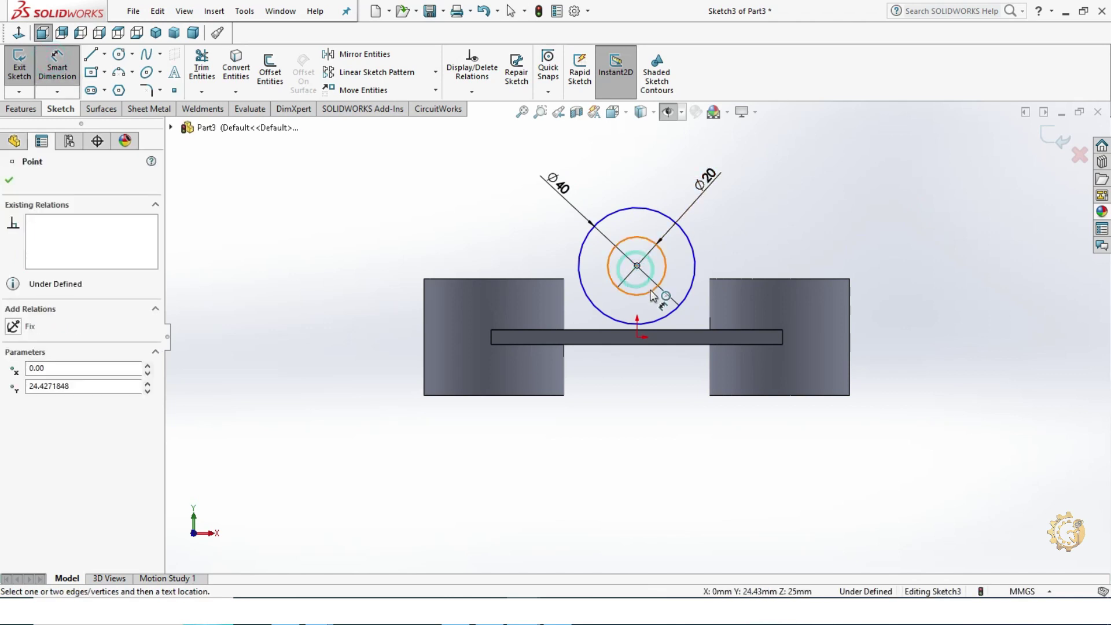
left_click(654, 333)
left_click(929, 309)
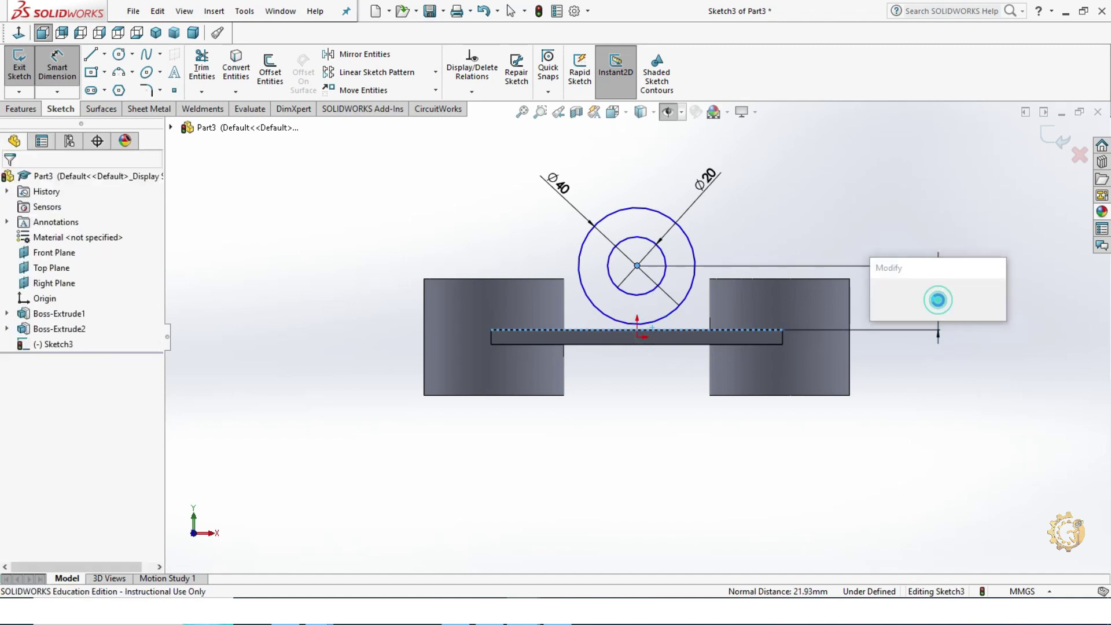
type("22.5")
key("Return")
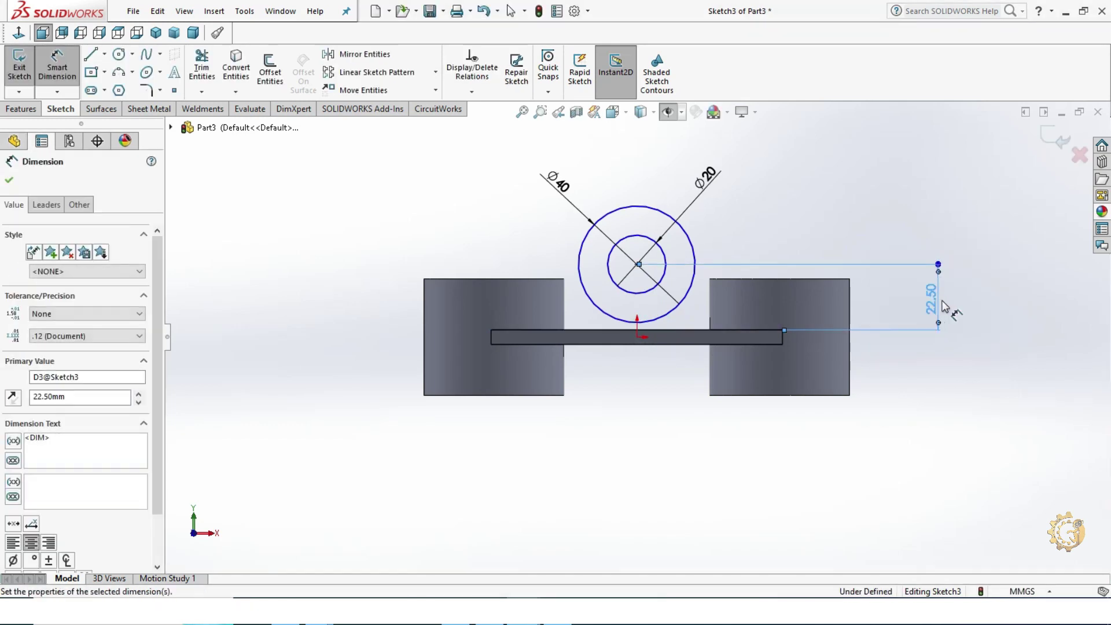
key("Escape")
key("Escape")
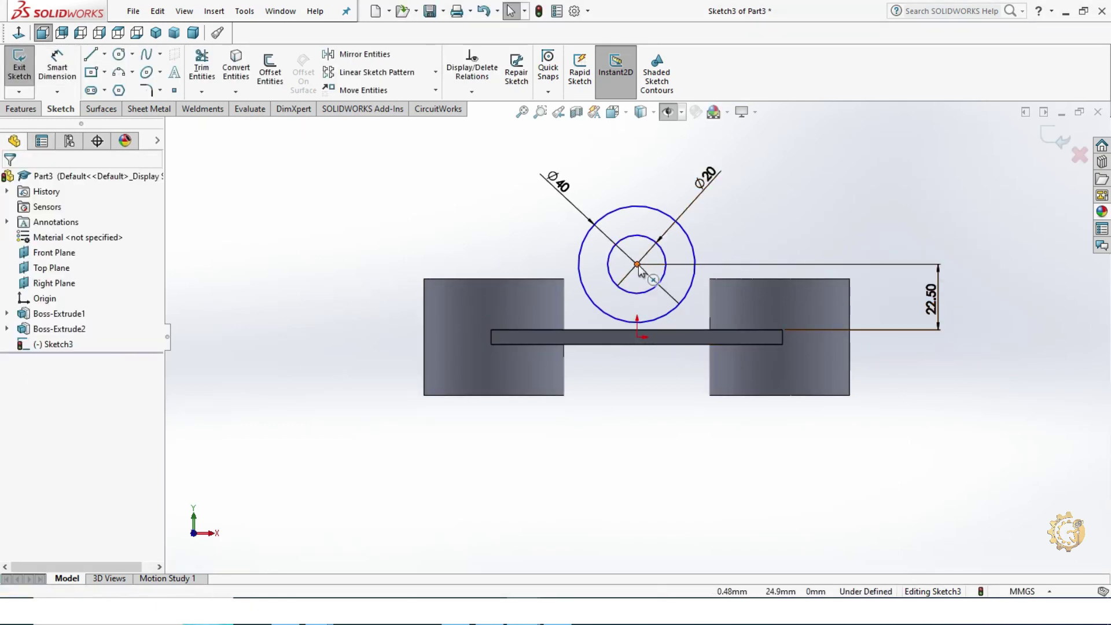
- Add a Vertical relation between the circles' centre and the origin
left_click(637, 264)
left_click(637, 337, "ctrl")
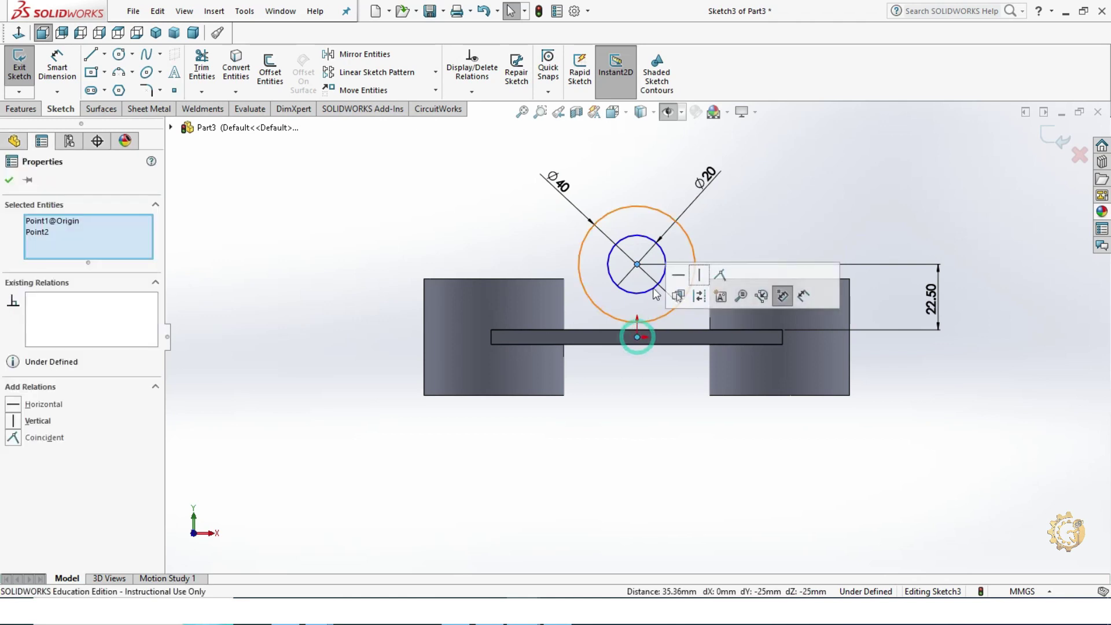
left_click(699, 276)
left_click(740, 198)
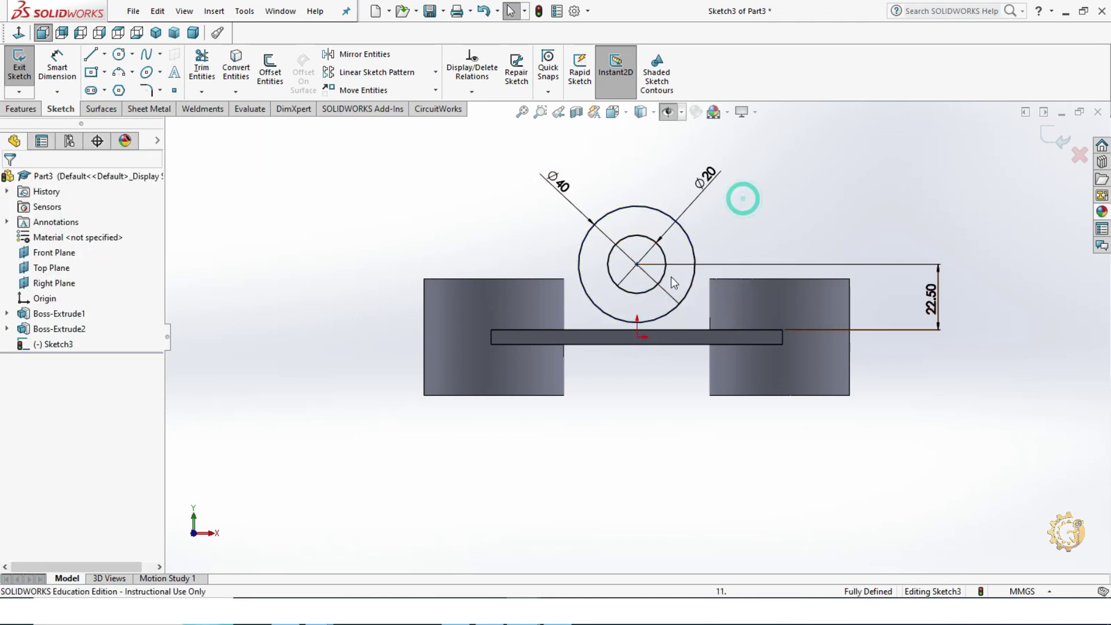
- Draw vertical sides and a 40 mm base down to the web, trimming the lower arc
left_click(88, 56)
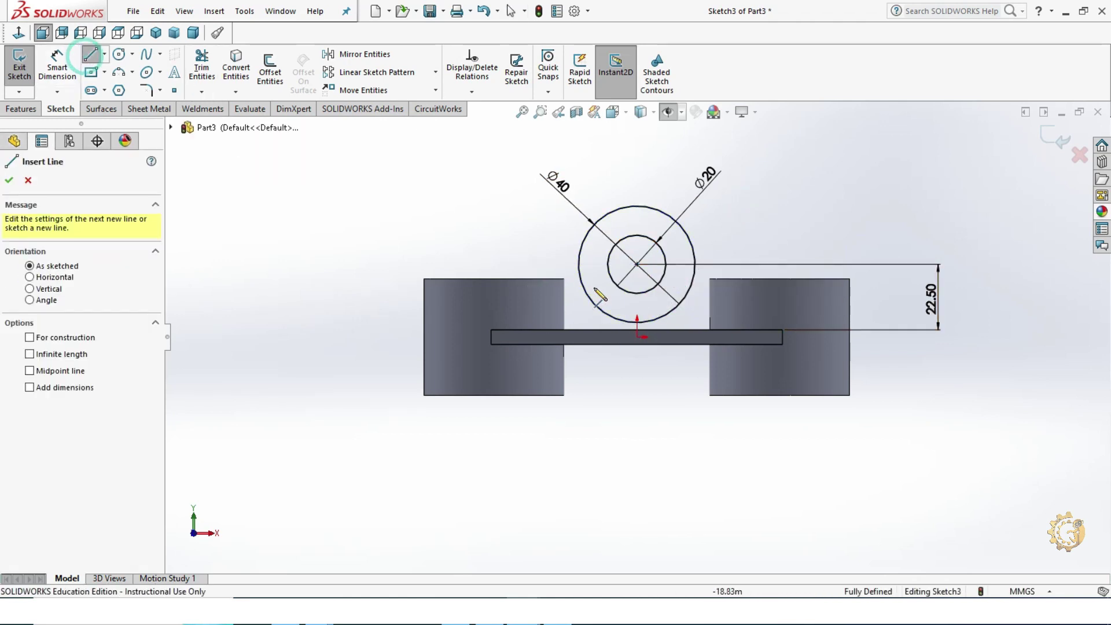
left_click(579, 264)
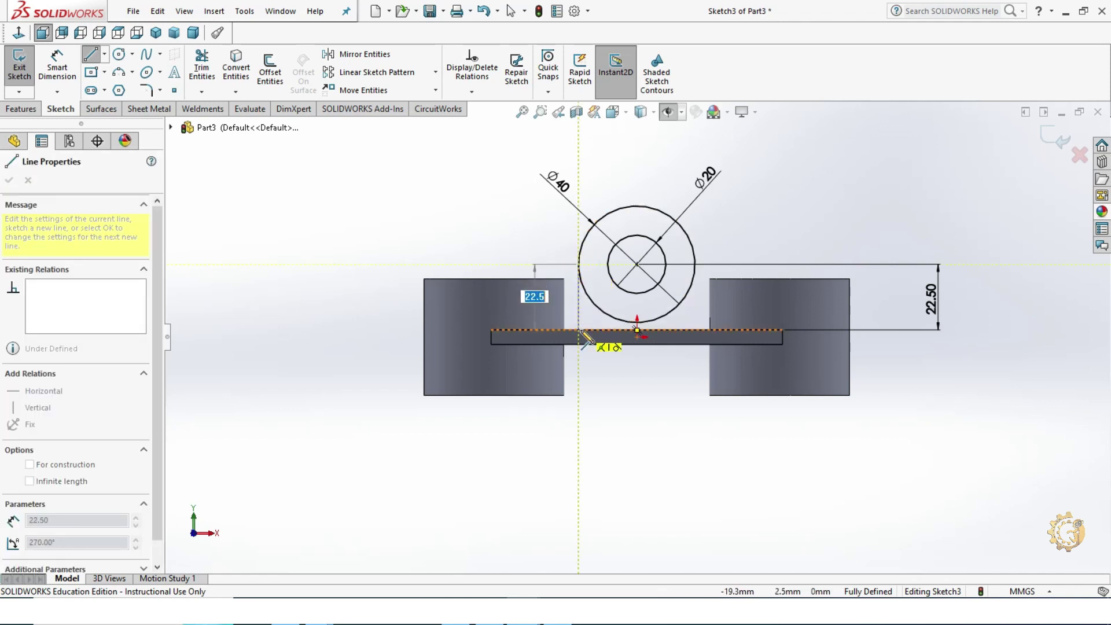
left_click(579, 330)
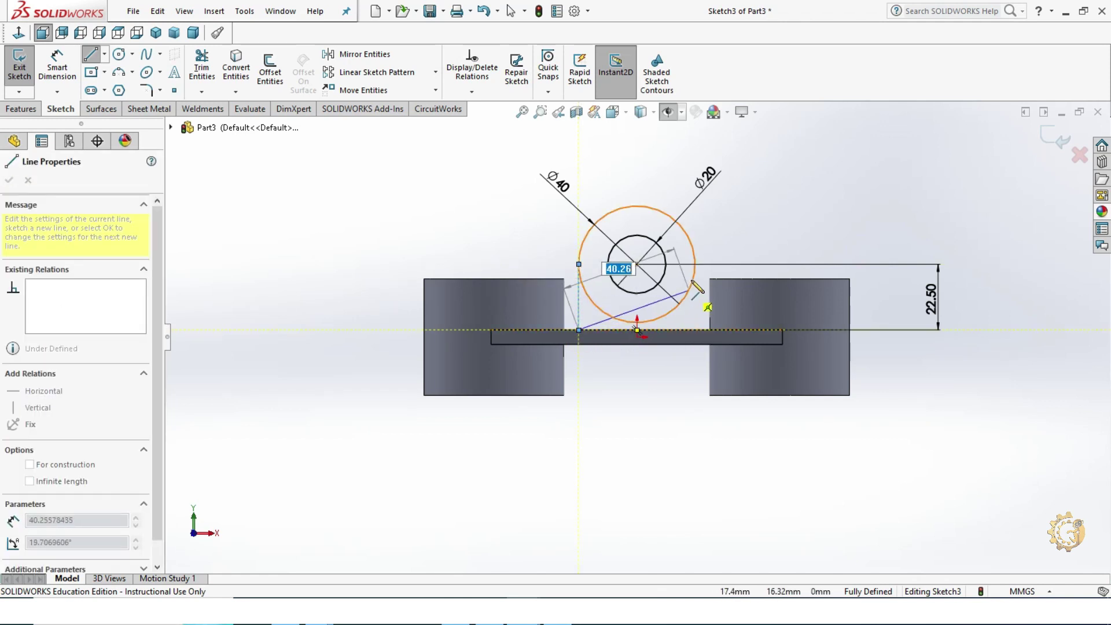
left_click(695, 329)
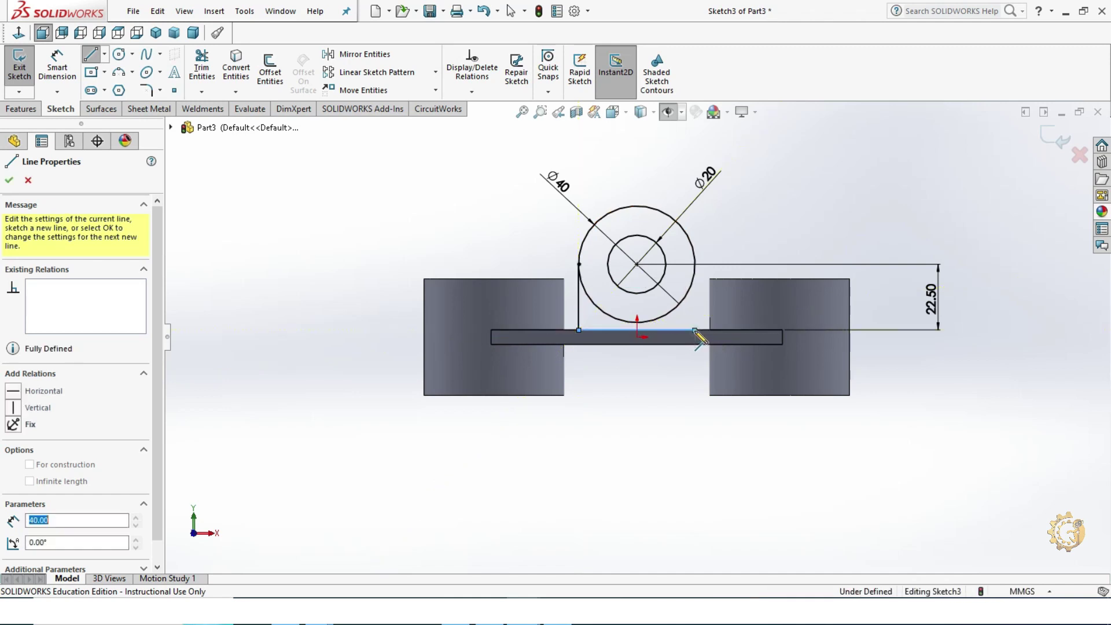
left_click(695, 265)
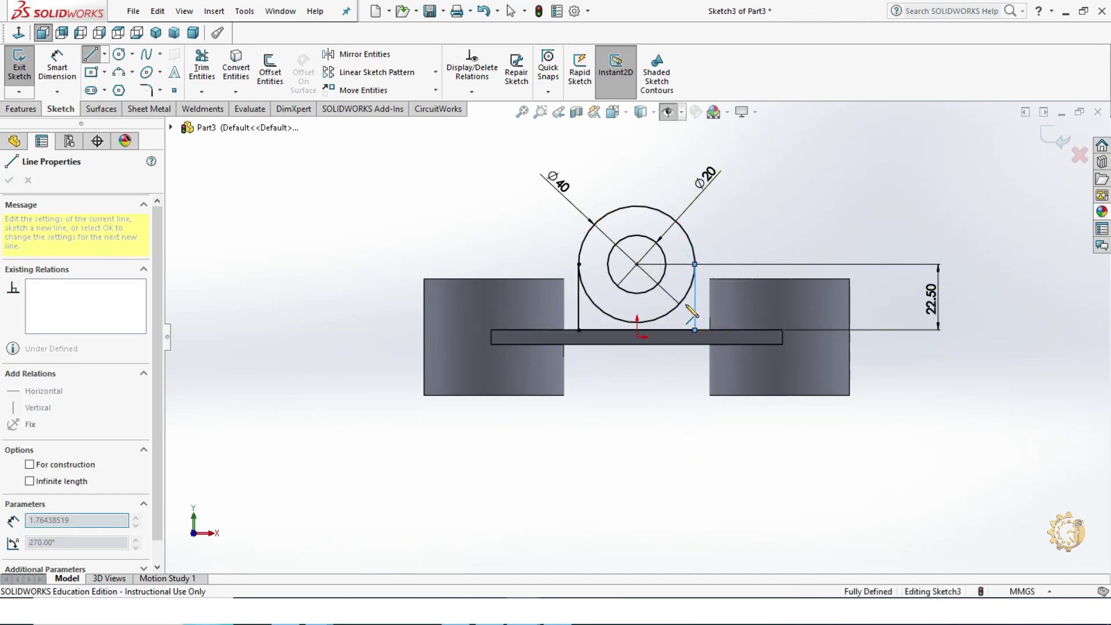
key("Escape")
left_click(202, 61)
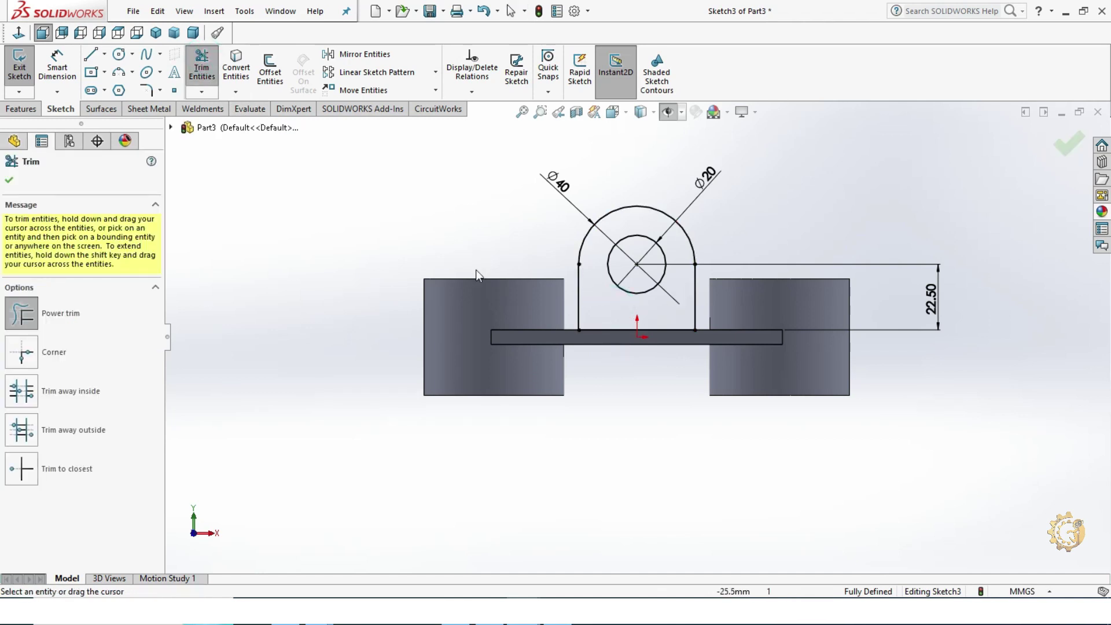
left_click(8, 178)
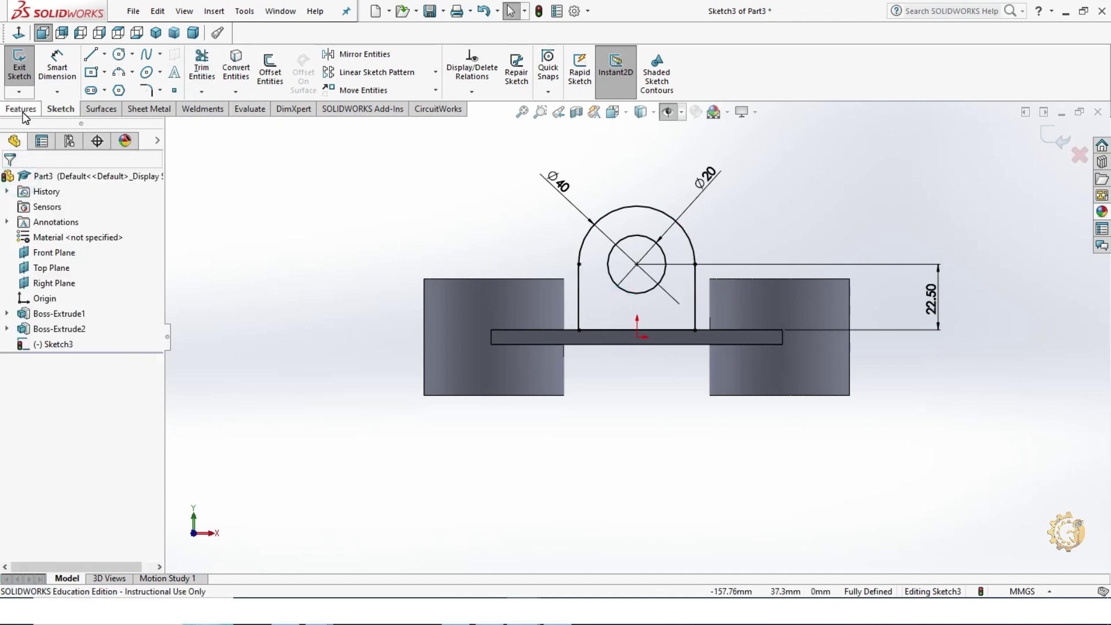
- Extrude the lug sketch 5 mm in the reversed direction as a separate, unmerged body
left_click(670, 111)
key("z")
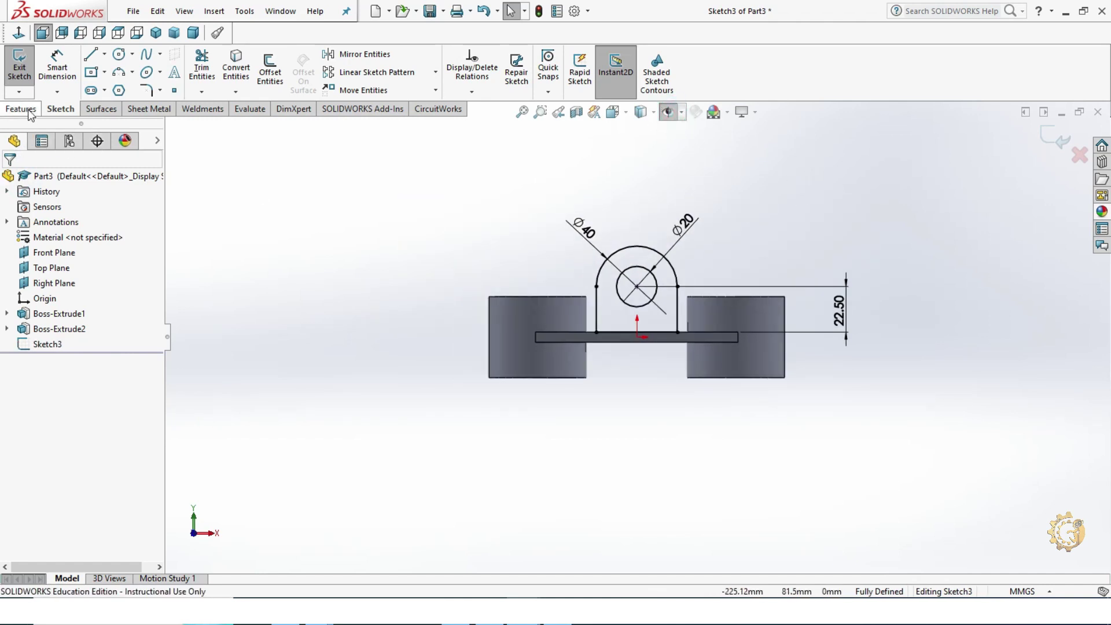
left_click(29, 110)
left_click(25, 68)
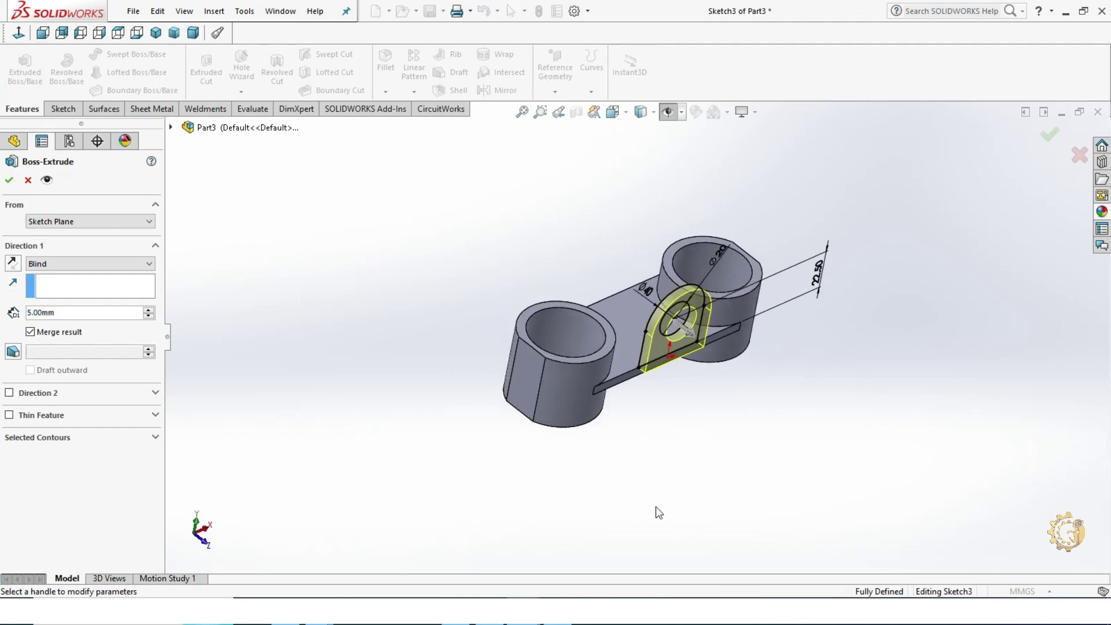
left_click(12, 264)
middle_click_drag(454, 377, 470, 426)
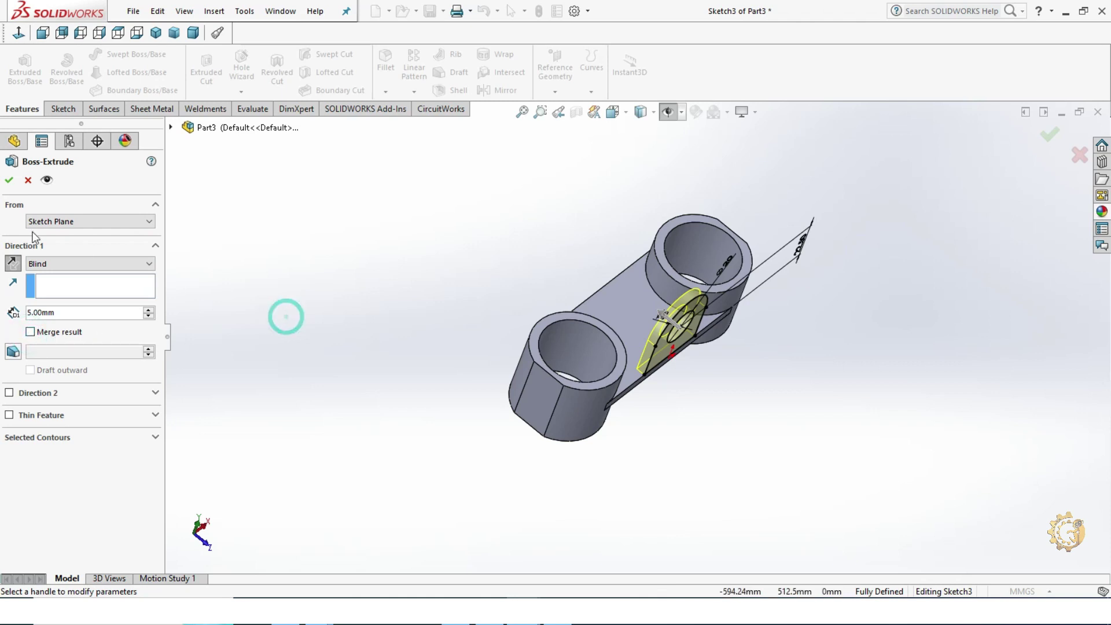
left_click(8, 180)
mouse_move(310, 236)
middle_mouse_down()
mouse_move(838, 265)
mouse_move(920, 232)
mouse_move(818, 272)
middle_mouse_up()
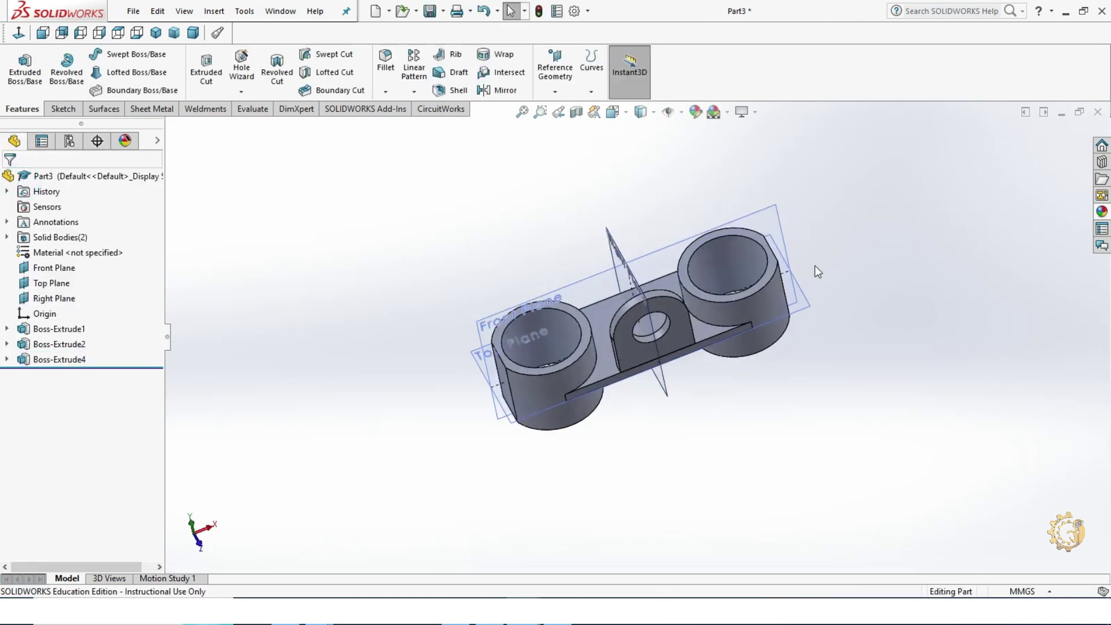
- Mirror the Boss-Extrude4 lug body across the Front Plane to create the second lug
left_click(503, 91)
middle_click_drag(340, 342, 724, 278)
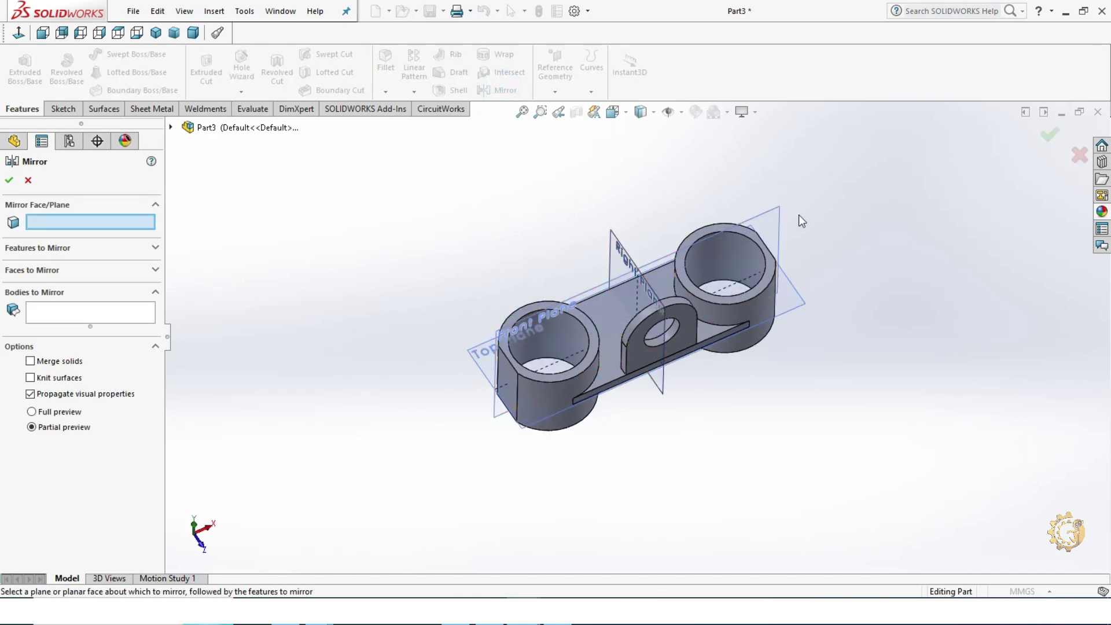
left_click(778, 208)
middle_click_drag(349, 400, 363, 448)
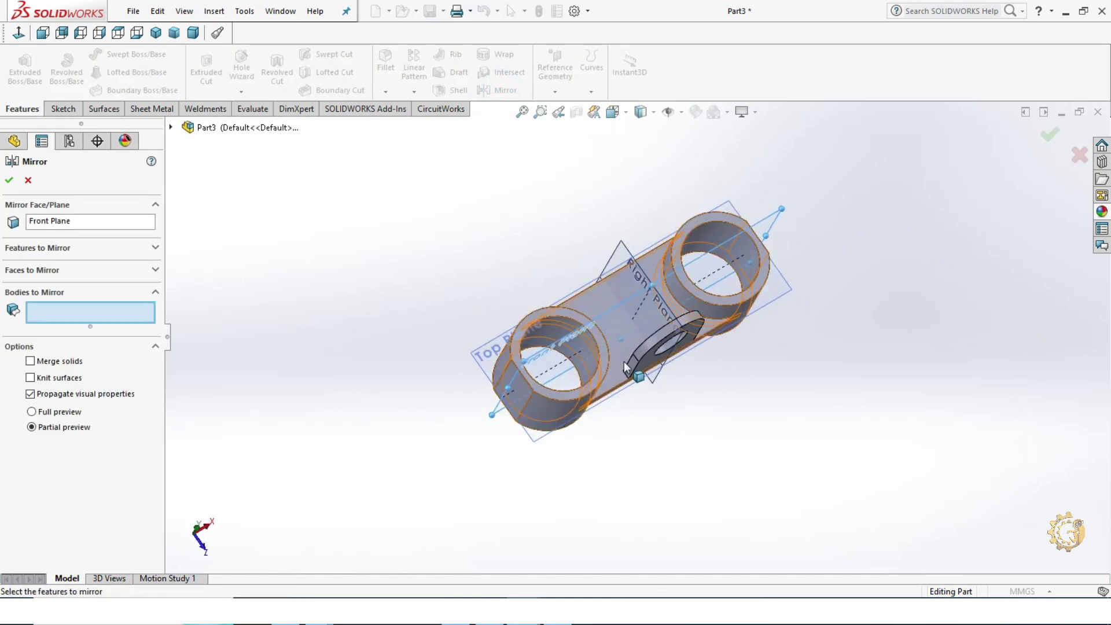
left_click(670, 340)
middle_click_drag(489, 360, 359, 250)
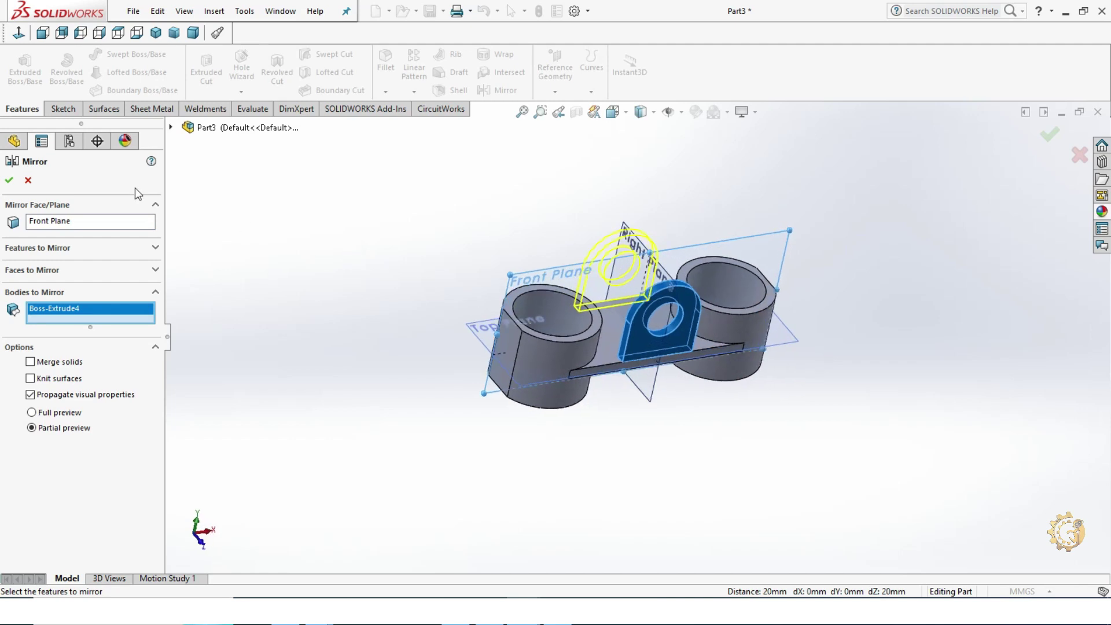
left_click(9, 181)
middle_click_drag(322, 186, 313, 229)
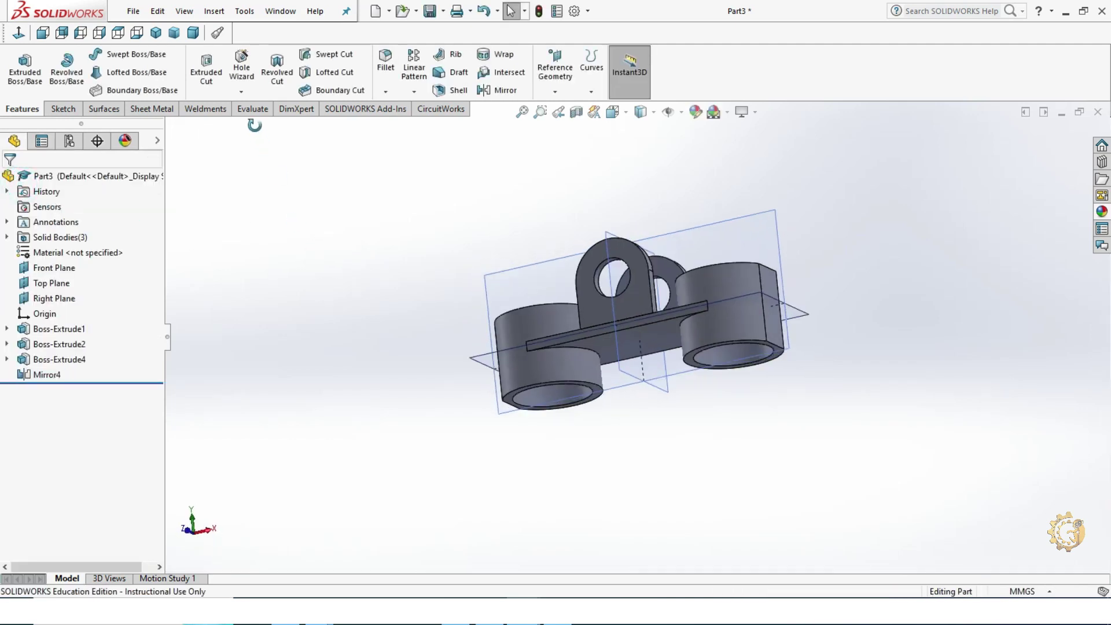
- Hide all reference planes and orbit to inspect the finished link part
left_click(668, 114)
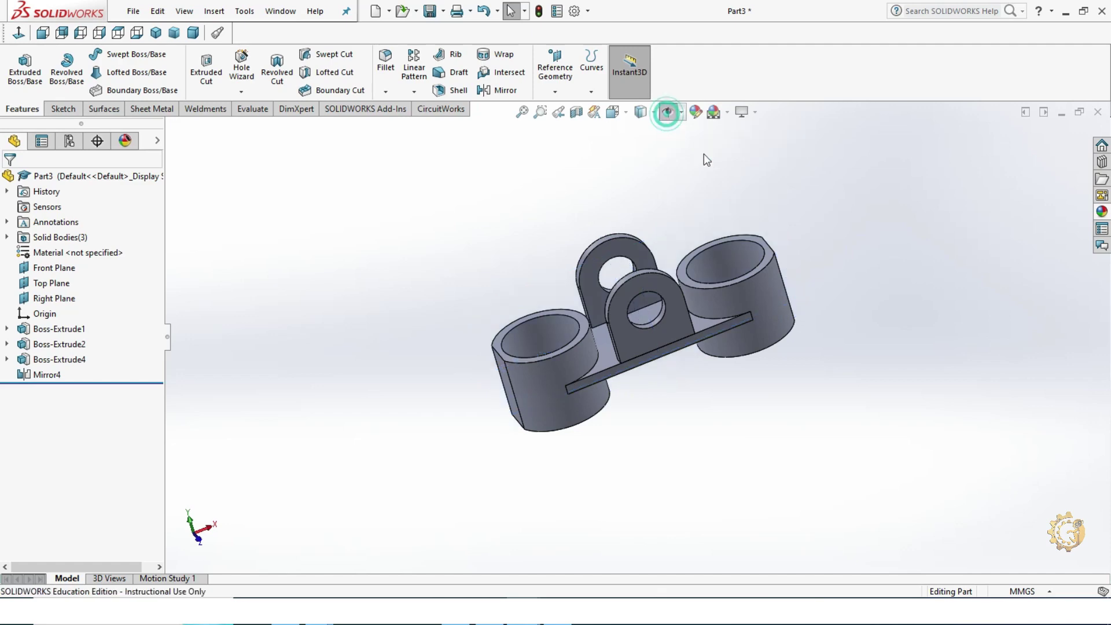
mouse_move(897, 269)
middle_mouse_down()
mouse_move(889, 185)
mouse_move(898, 354)
middle_mouse_up()
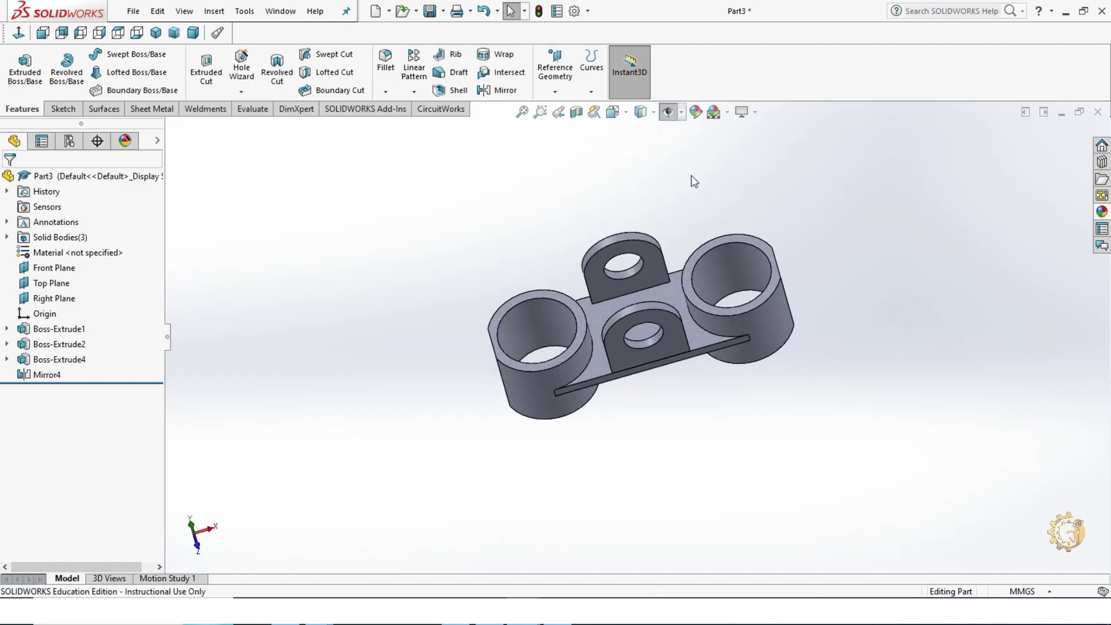